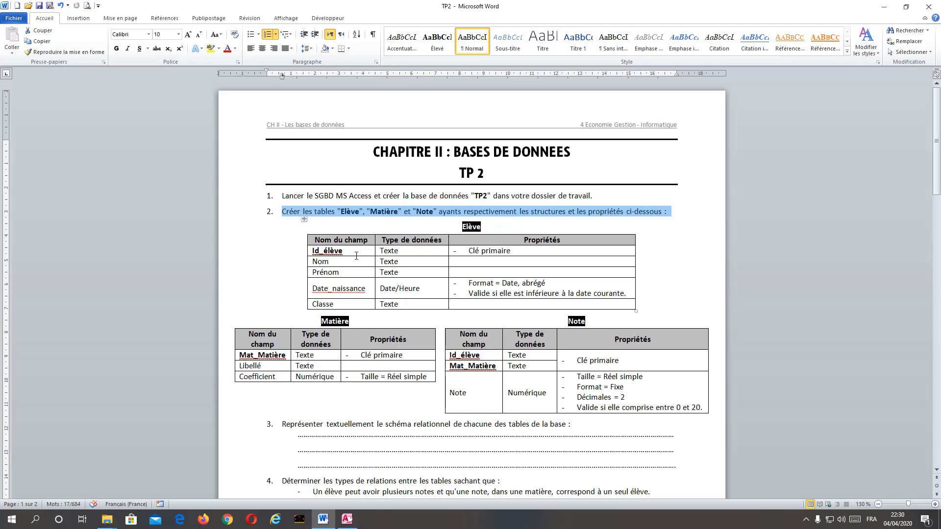
# Step: Review the Elève table's field definitions and the Note table's key fields in the Word assignment
pyautogui.click(301, 255)
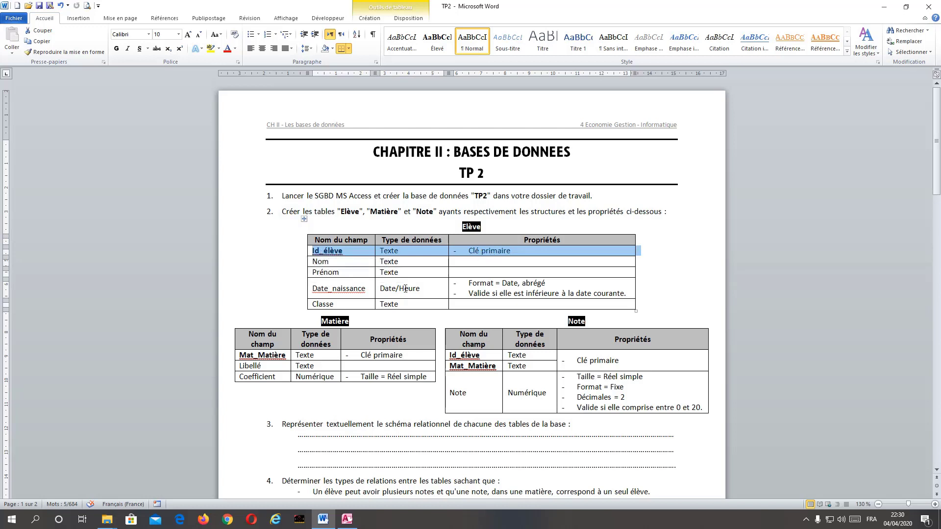
pyautogui.click(298, 263)
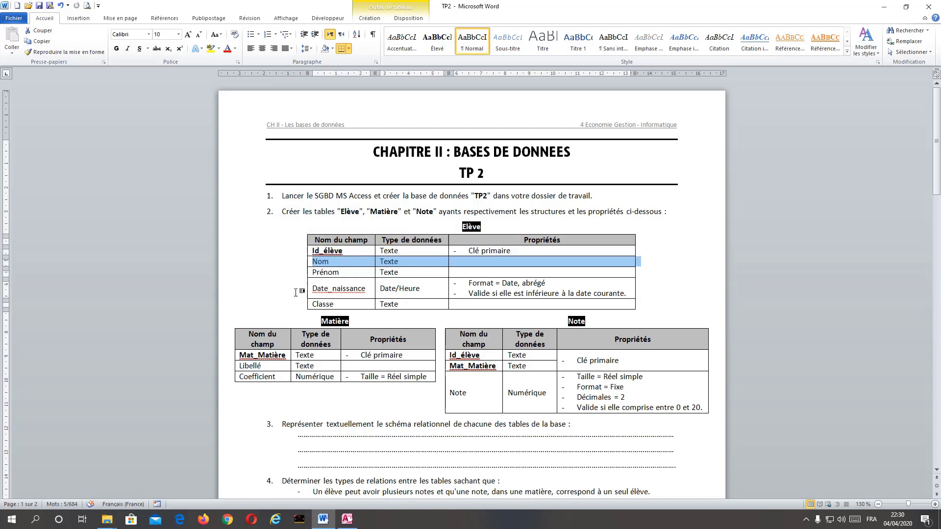
pyautogui.click(300, 272)
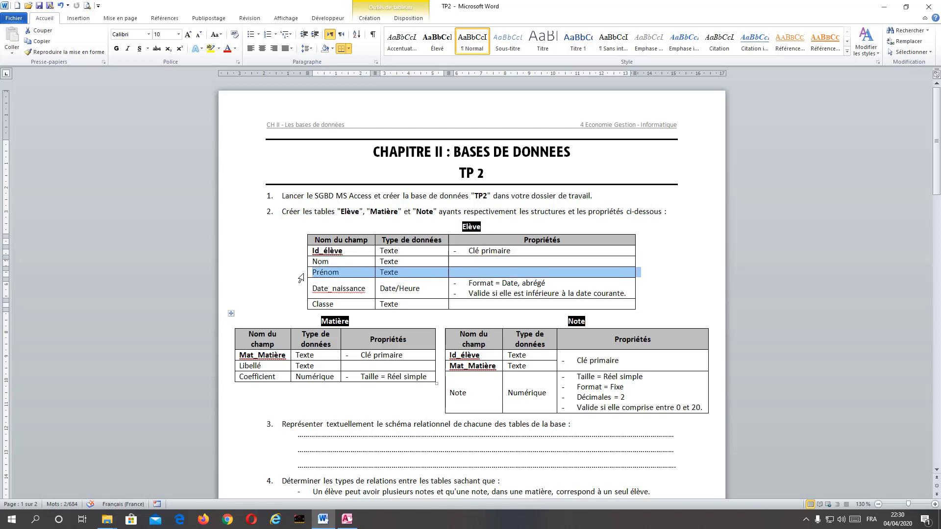
pyautogui.click(300, 288)
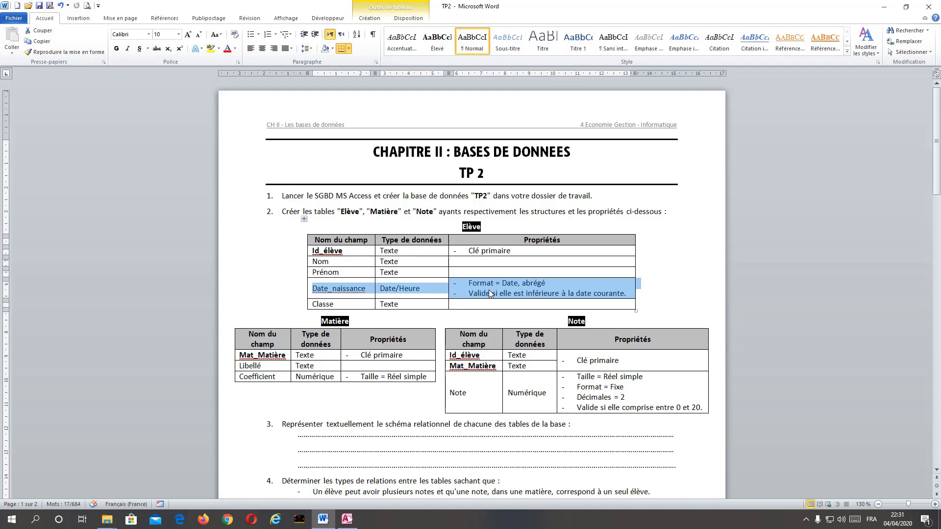
pyautogui.click(295, 308)
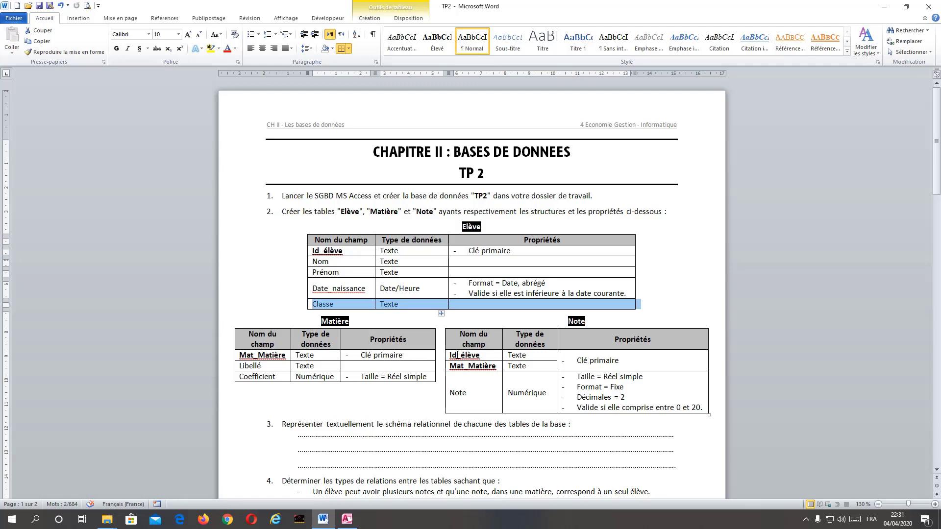
pyautogui.moveTo(457, 354); pyautogui.dragTo(481, 367)
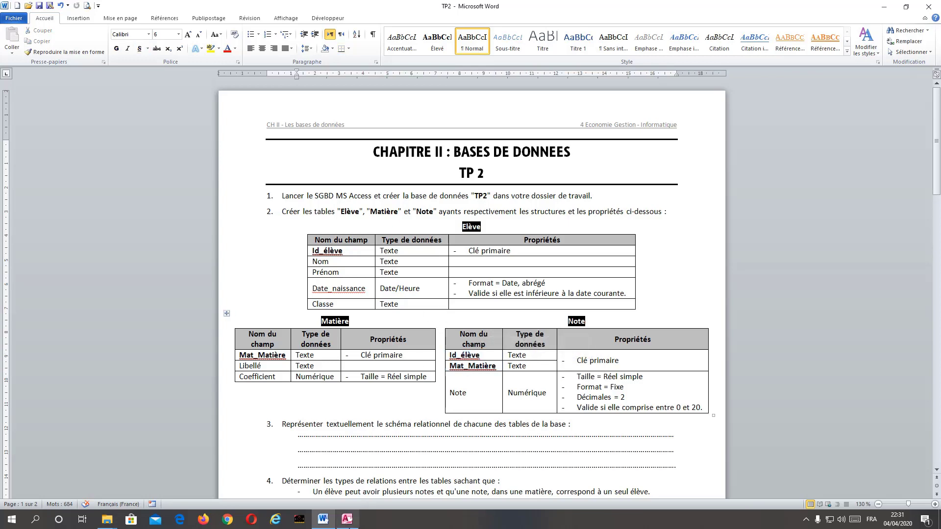
# Step: Switch to Access to start a new table in design view, and place its window side by side with the Word assignment
pyautogui.click(347, 518)
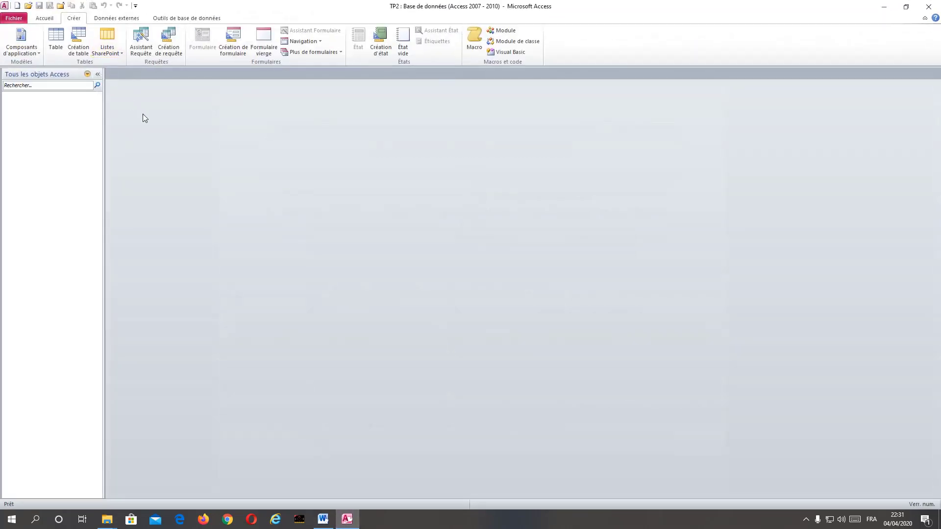
pyautogui.click(78, 48)
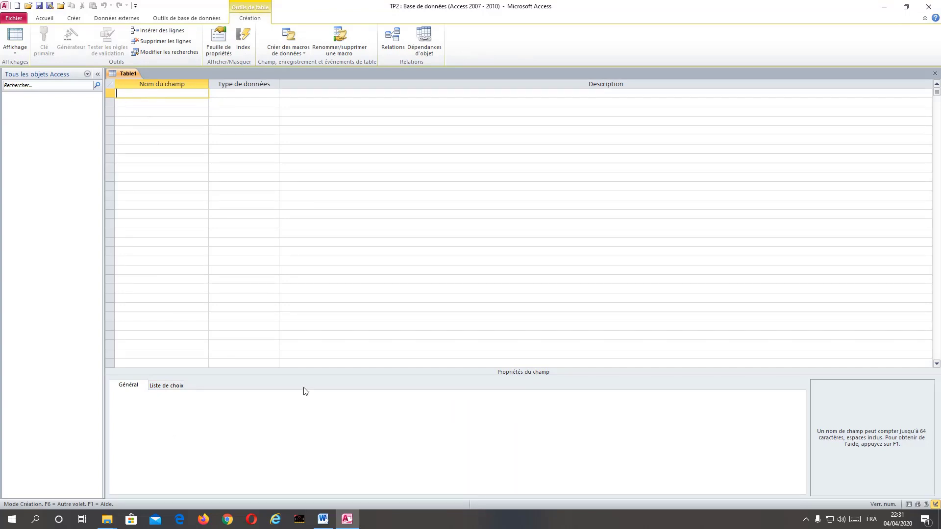
pyautogui.moveTo(325, 522)
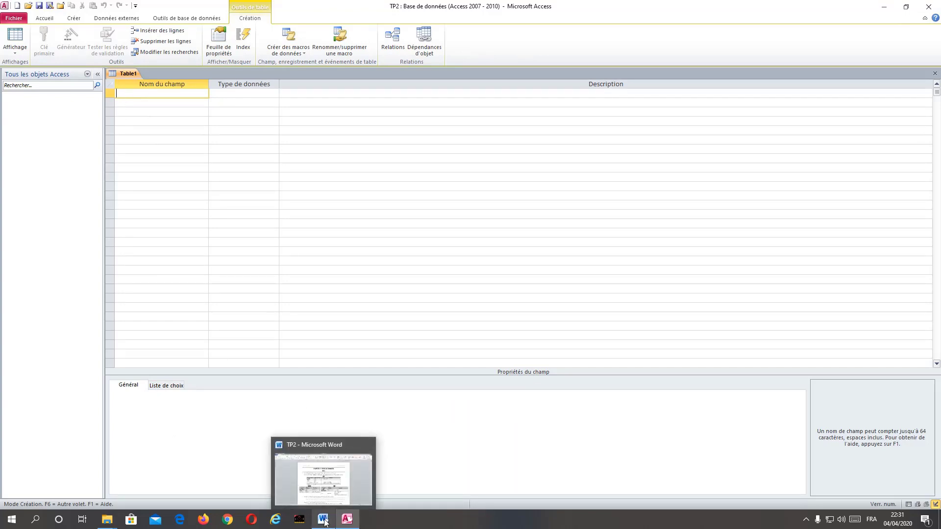
pyautogui.click(324, 522)
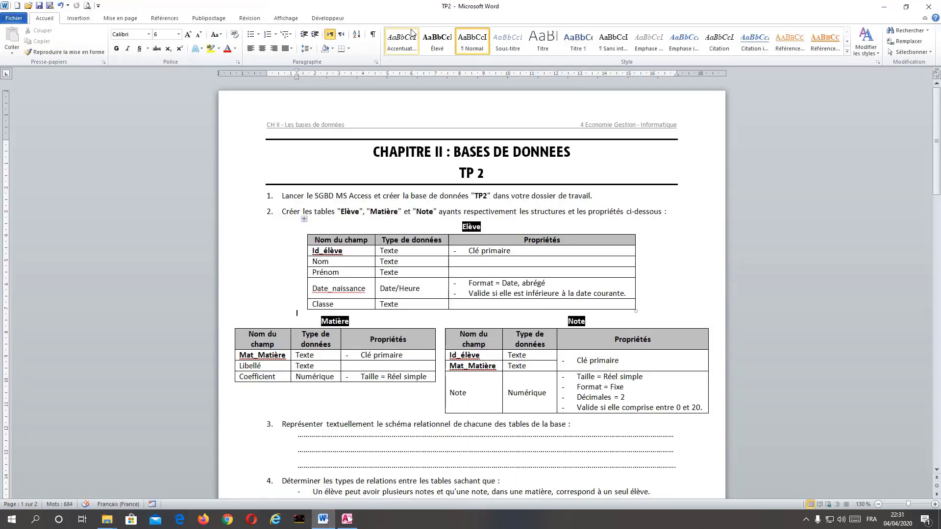
pyautogui.moveTo(414, 11); pyautogui.dragTo(940, 69)
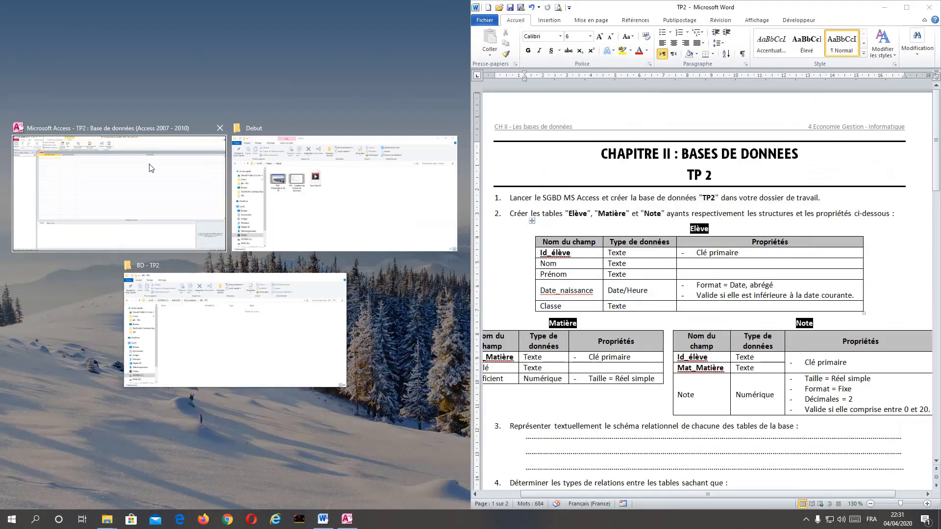
pyautogui.click(189, 179)
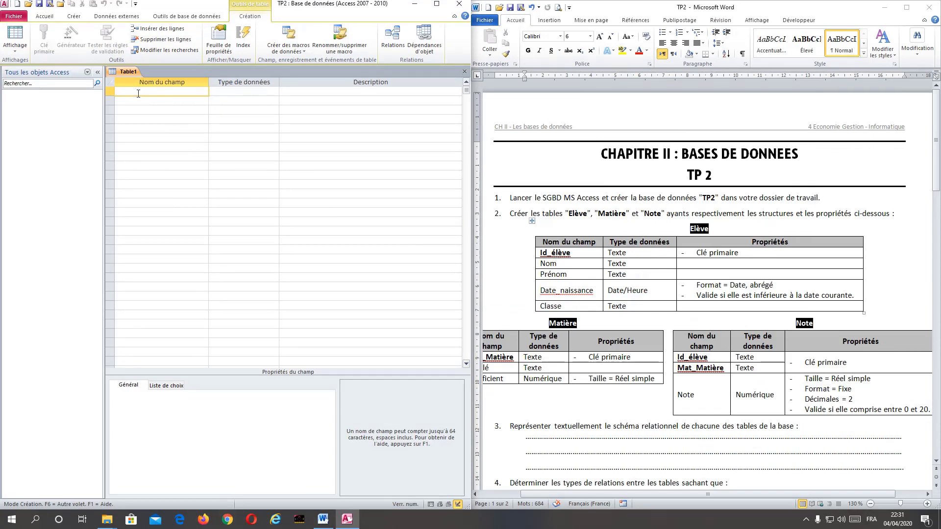
# Step: Add an Id_élève field of type Texte to the new table and make it the primary key
pyautogui.write('Id_élève')
pyautogui.press('Tab')
pyautogui.click(275, 93)
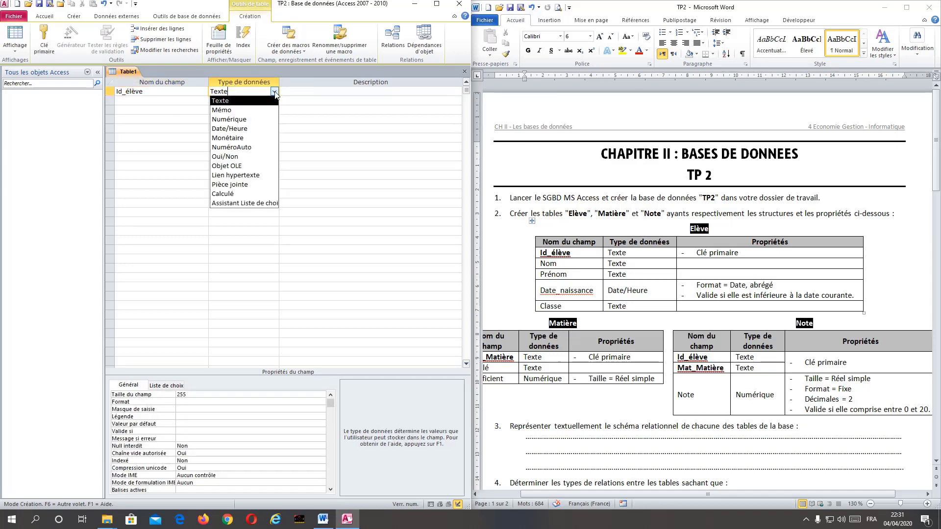
pyautogui.click(242, 104)
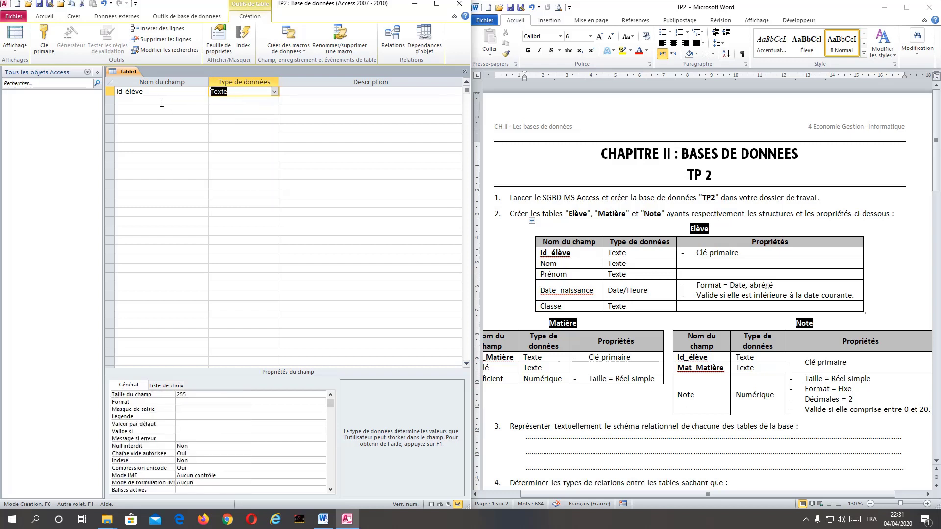
pyautogui.click(162, 101)
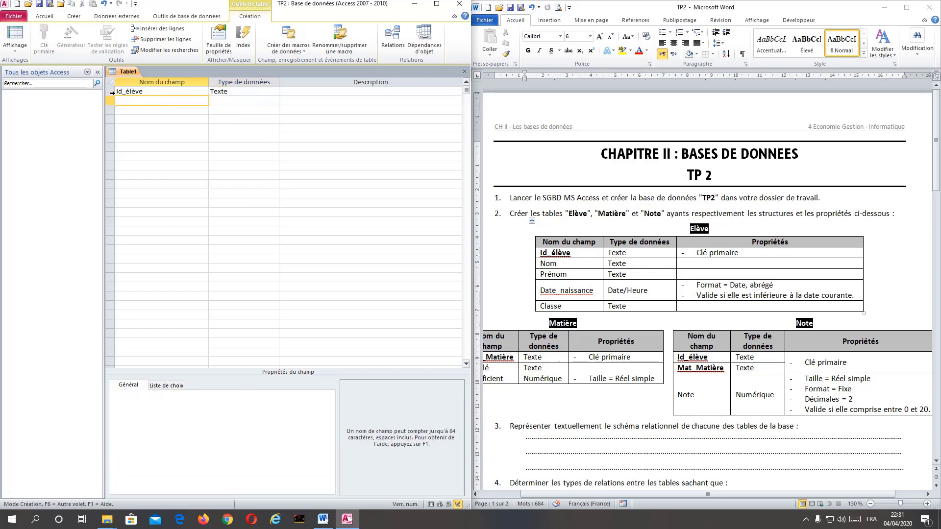
pyautogui.click(110, 91)
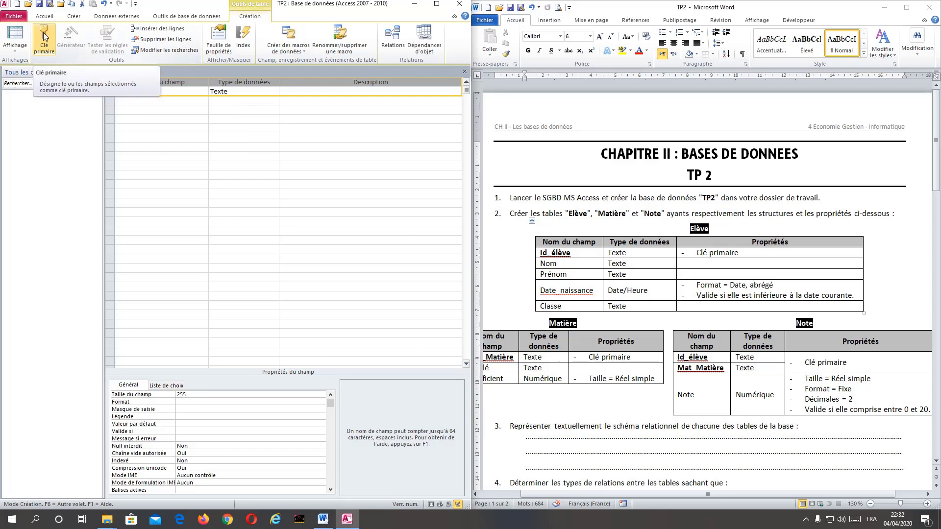
pyautogui.click(43, 32)
# Step: Add the fields Nom and Prénom, both of type Texte, below Id_élève
pyautogui.click(135, 101)
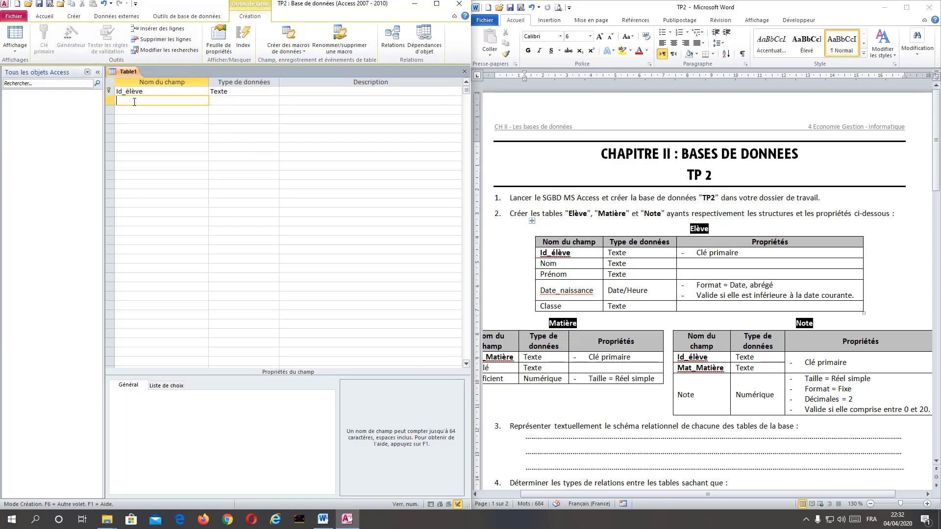
pyautogui.write('Nom')
pyautogui.press('Tab')
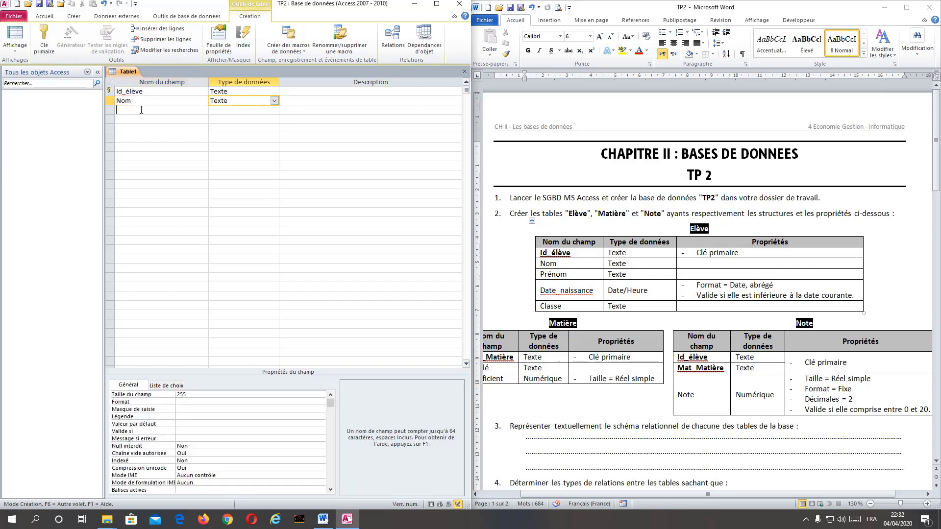
pyautogui.click(141, 110)
pyautogui.write('Prénom')
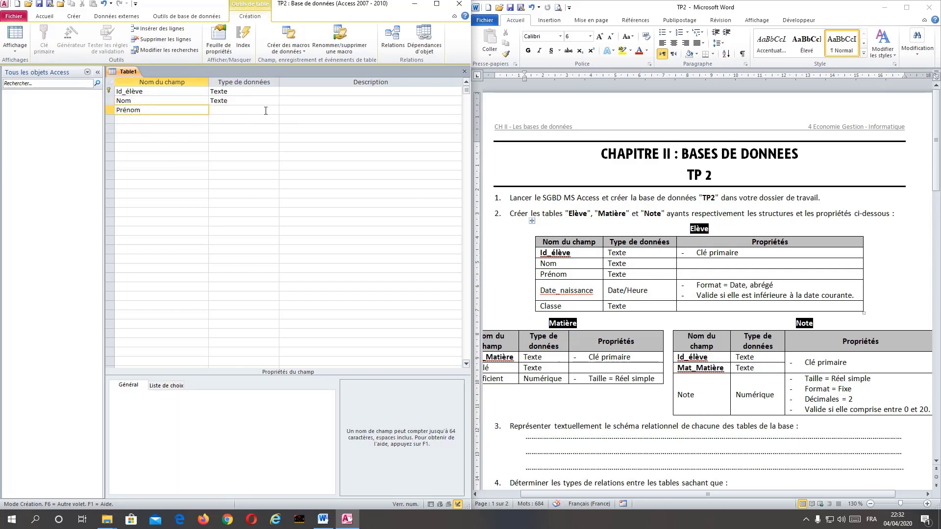
pyautogui.press('Tab')
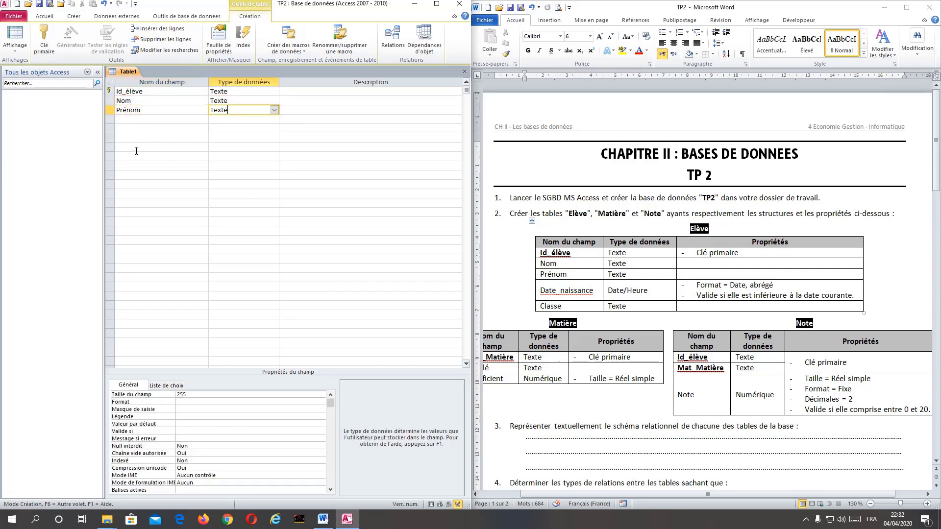
# Step: Add a Date_naissance field below Prénom with the data type Date/Heure
pyautogui.click(138, 120)
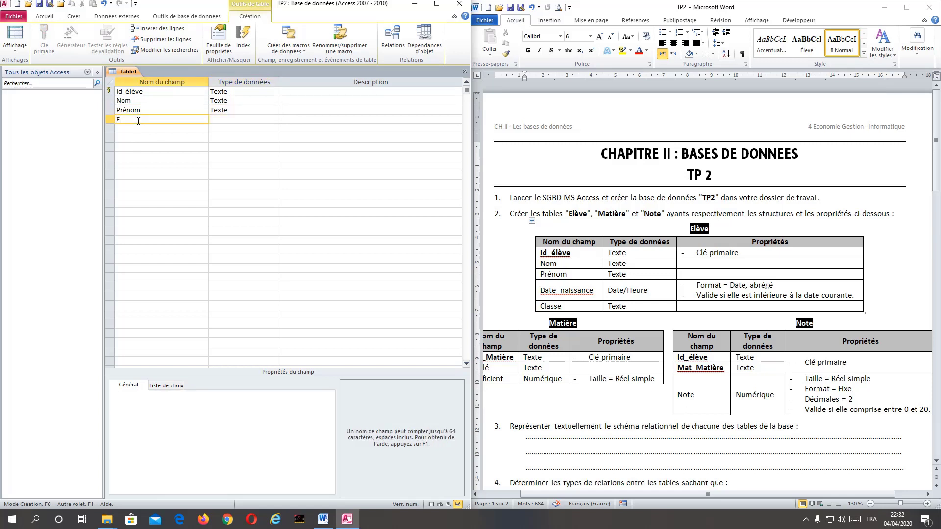
pyautogui.write('Date_naissance')
pyautogui.click(258, 120)
pyautogui.click(274, 120)
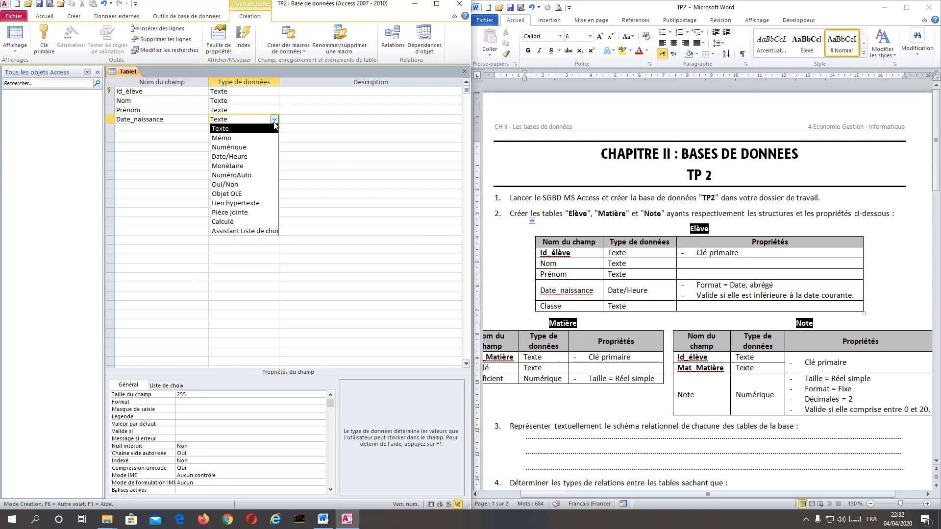
pyautogui.click(229, 156)
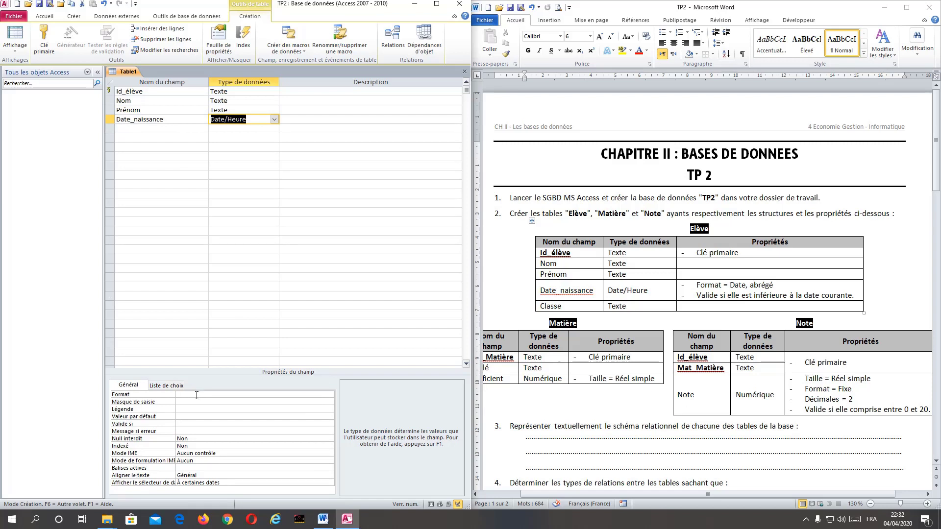
# Step: Set the Format property of the Date_naissance field to Date, abrégé
pyautogui.click(241, 395)
pyautogui.click(330, 395)
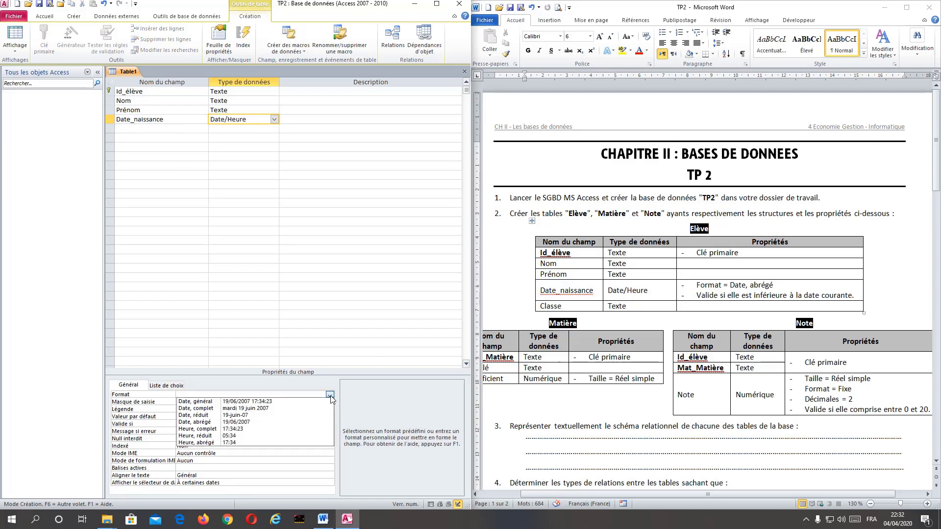
pyautogui.click(202, 424)
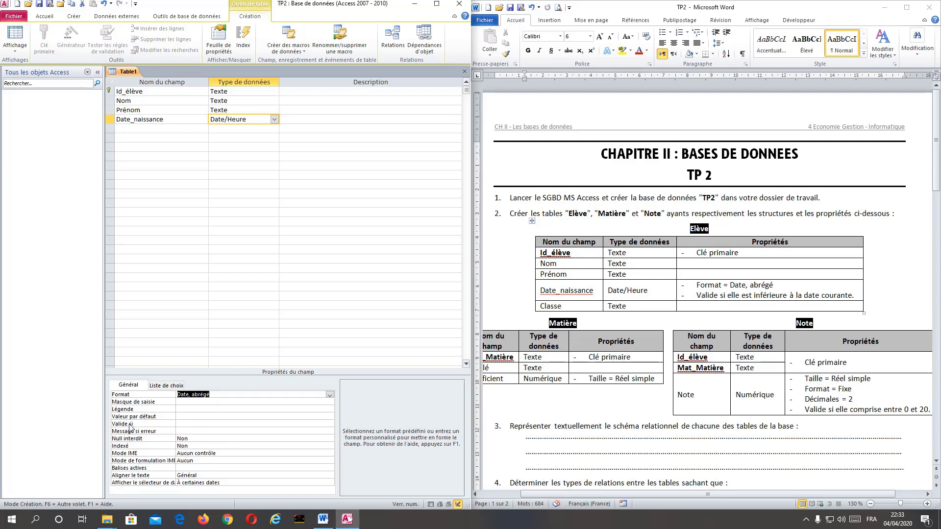
# Step: Enter <Date() as the Valide si rule of the Date_naissance field
pyautogui.click(196, 425)
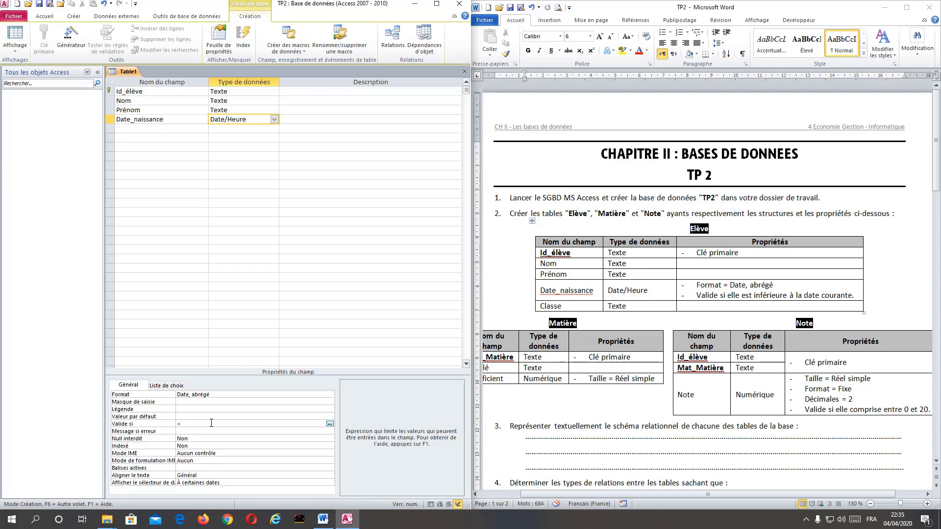
pyautogui.write('ate()')
pyautogui.click(128, 122)
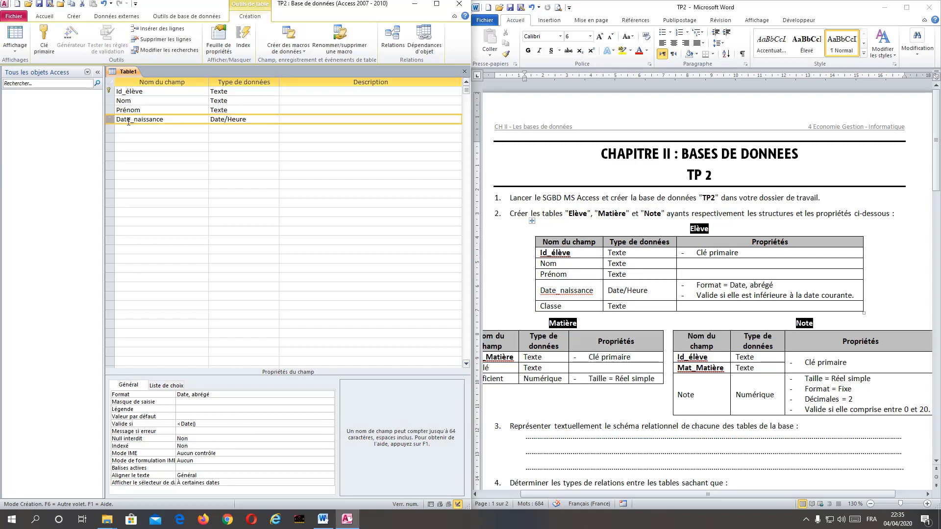
# Step: Rebuild the Date_naissance rule as <Date() using the suggested Date function, and clear the whole rule
pyautogui.click(203, 425)
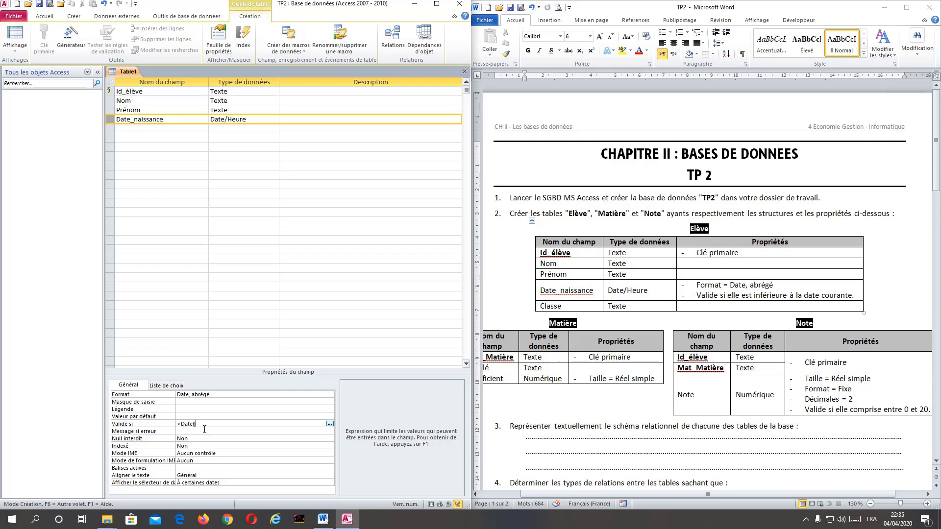
pyautogui.press('BackSpace')
pyautogui.press('BackSpace')
pyautogui.press('BackSpace')
pyautogui.press('BackSpace')
pyautogui.press('BackSpace')
pyautogui.press('BackSpace')
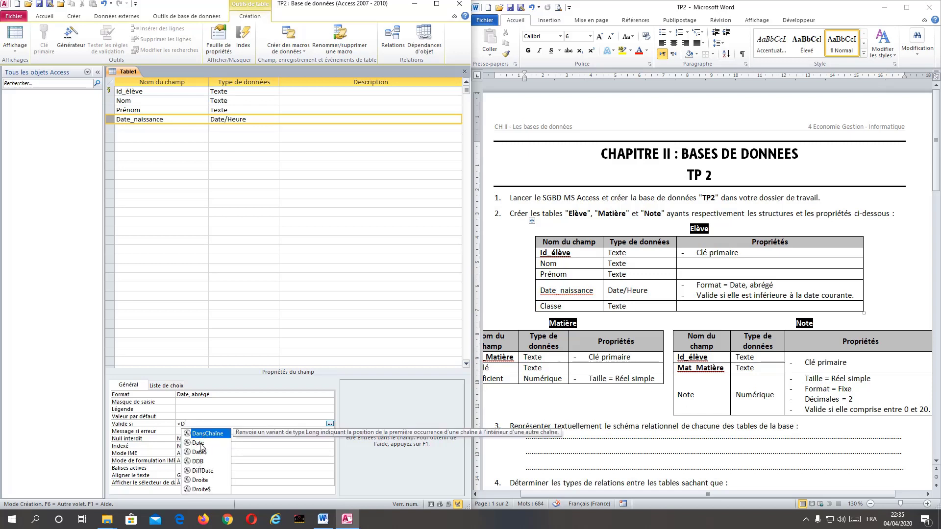
pyautogui.click(201, 444)
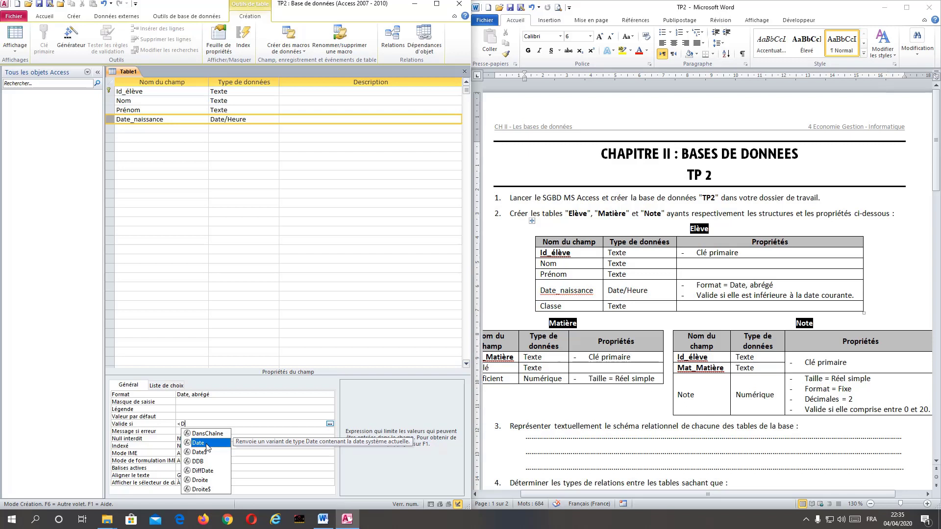
pyautogui.doubleClick(206, 447)
pyautogui.write('(')
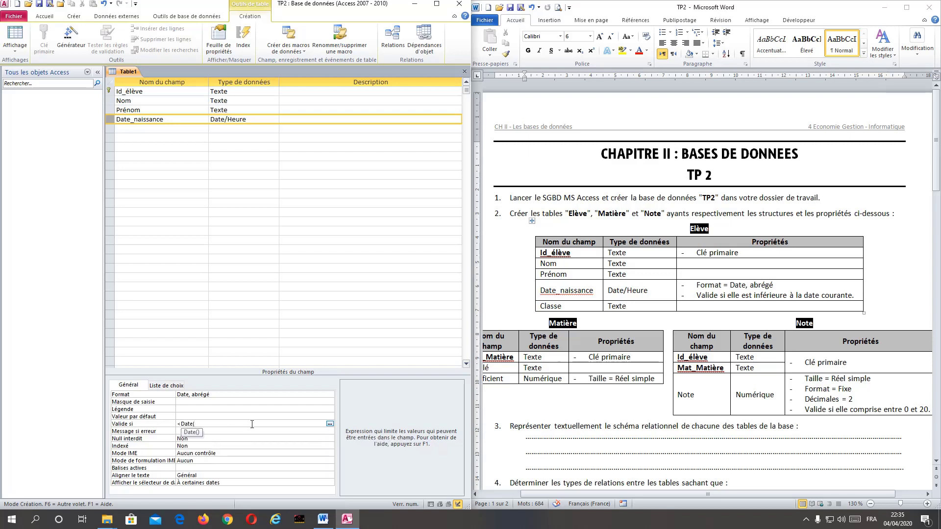
pyautogui.write(')')
pyautogui.hotkey('shift', 'Home')
pyautogui.press('BackSpace')
# Step: Open the expression builder for the Date_naissance Valide si rule and examine the built-in functions in the Conversion, Date/heure and Mathématique categories
pyautogui.click(330, 424)
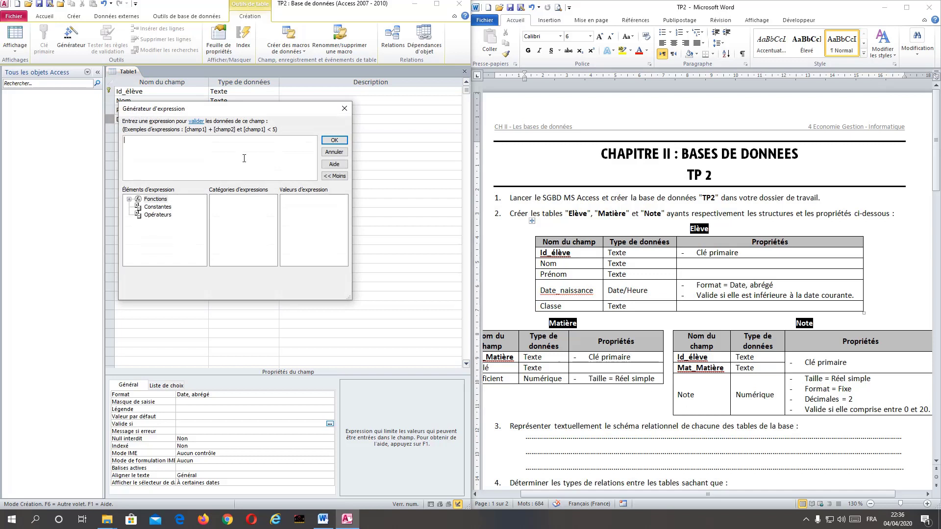
pyautogui.moveTo(235, 116); pyautogui.dragTo(273, 160)
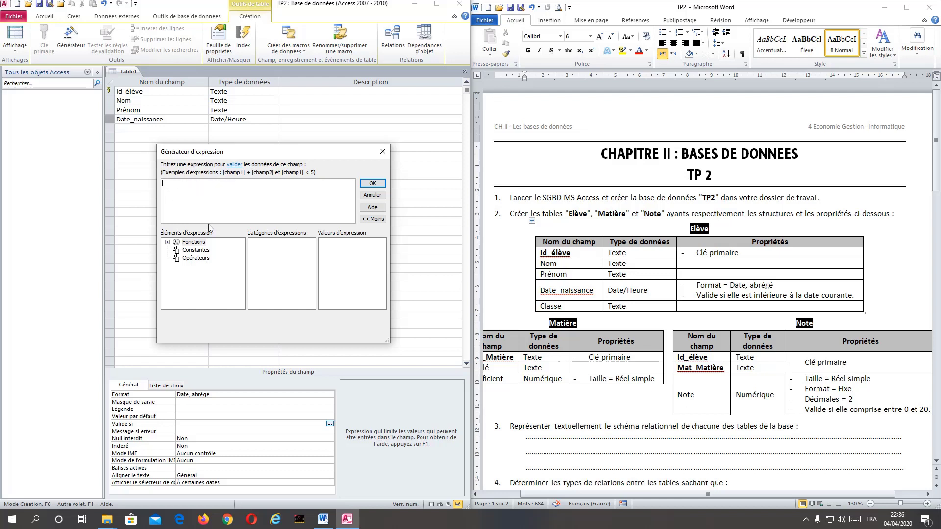
pyautogui.doubleClick(188, 245)
pyautogui.doubleClick(198, 246)
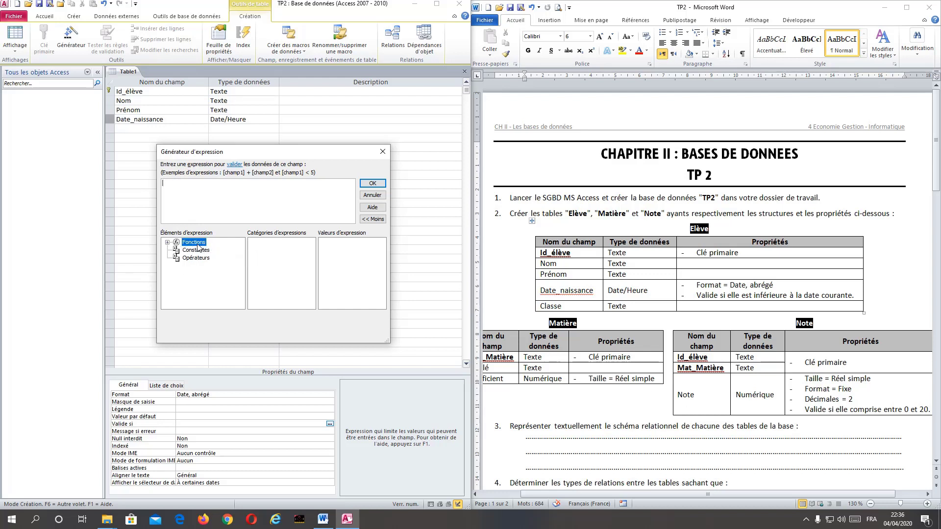
pyautogui.click(167, 243)
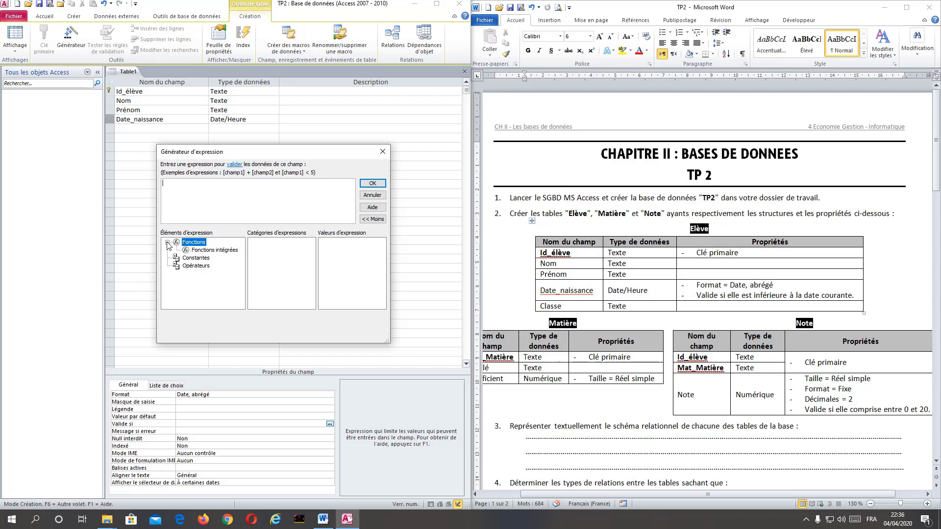
pyautogui.click(214, 251)
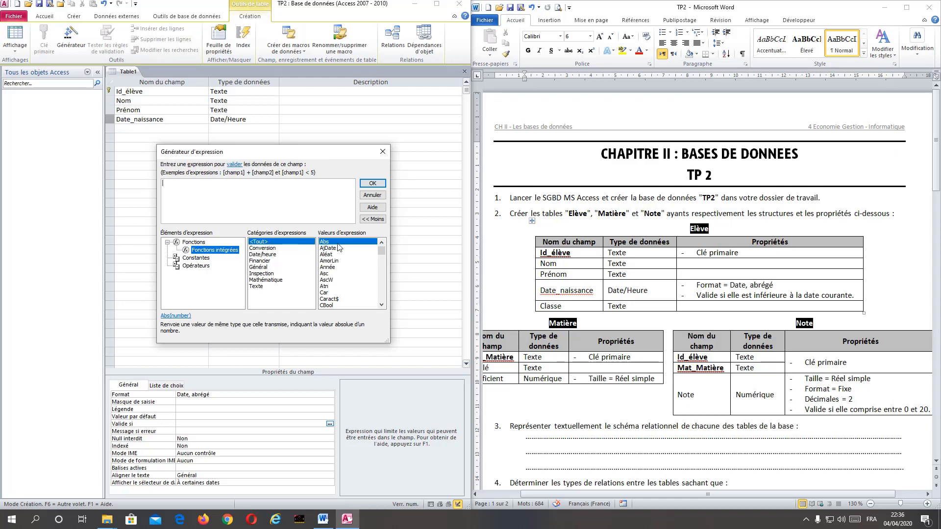
pyautogui.click(263, 248)
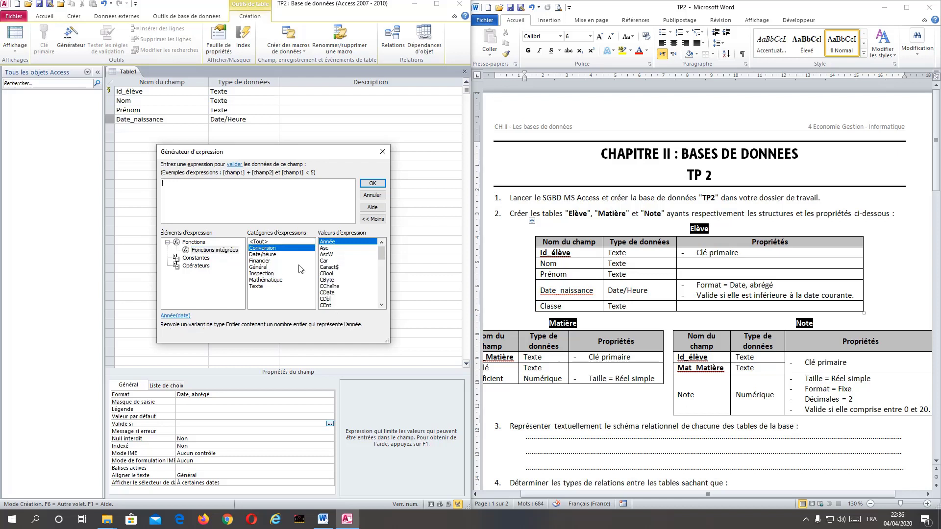
pyautogui.click(258, 255)
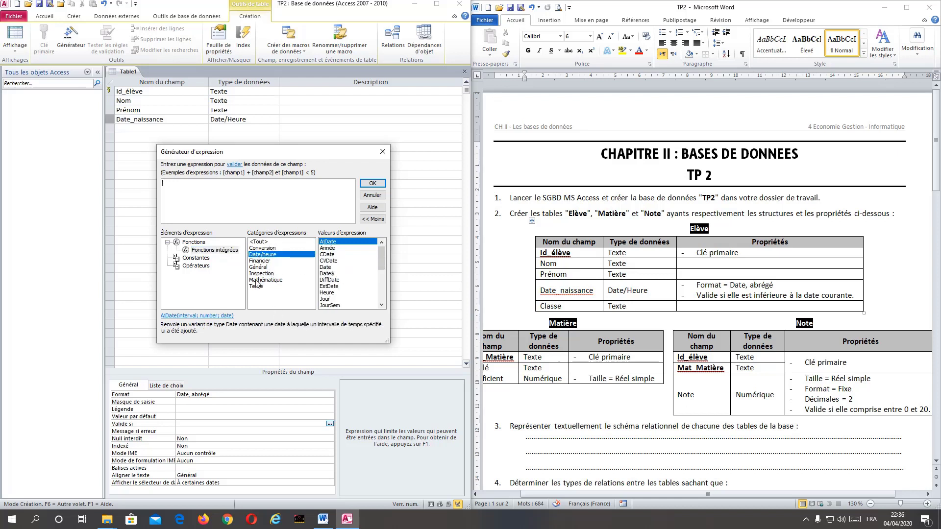
pyautogui.click(257, 281)
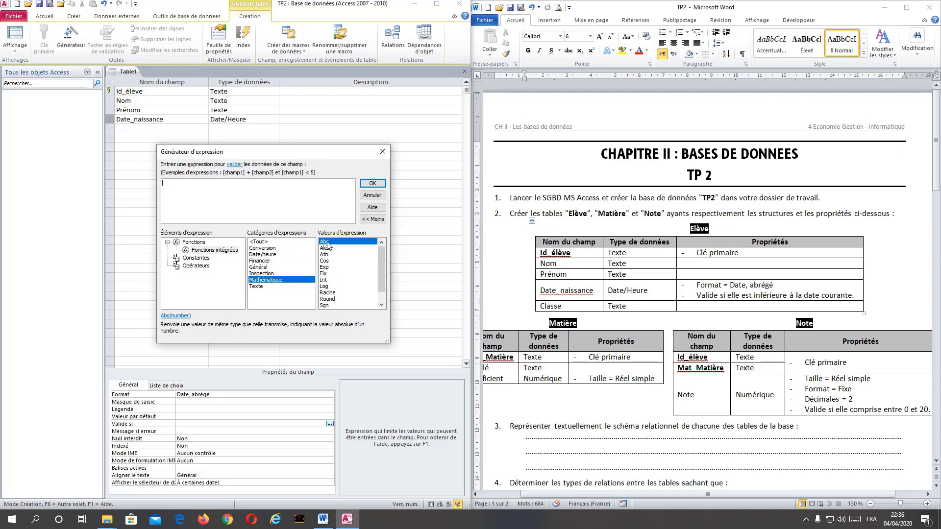
pyautogui.click(325, 261)
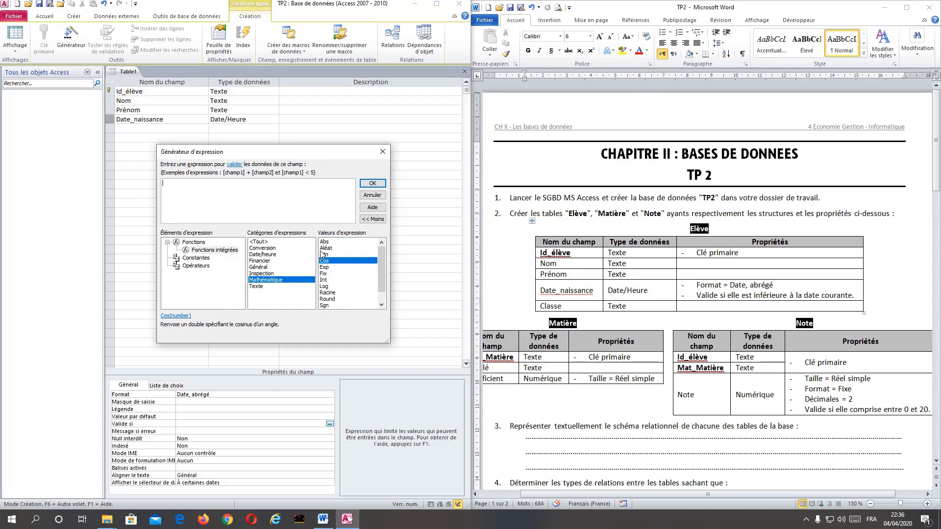
# Step: Examine the constants and the arithmetic, comparison, logical and string operators offered by the expression builder
pyautogui.click(196, 258)
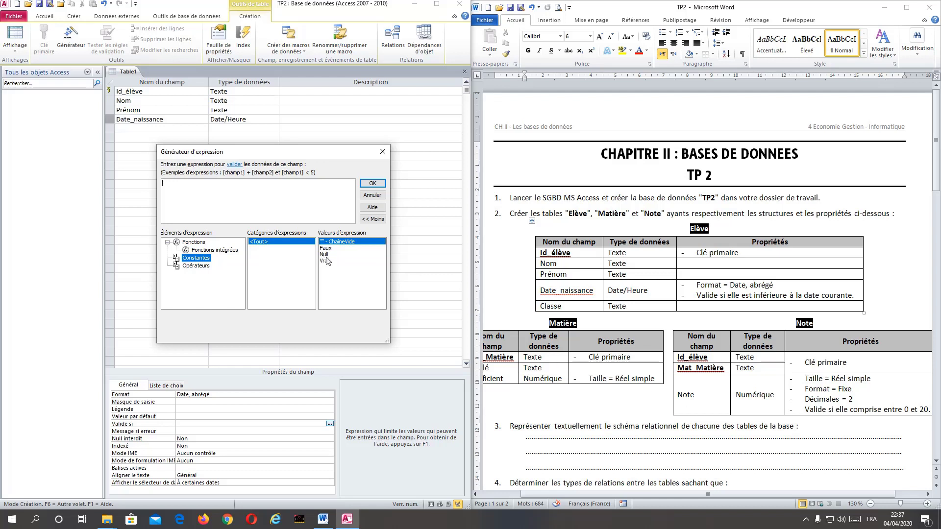
pyautogui.click(189, 267)
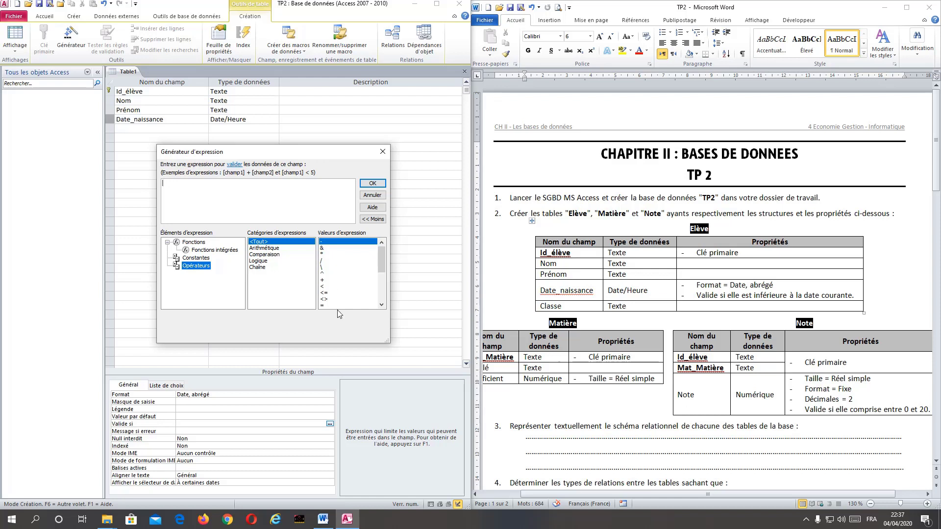
pyautogui.click(267, 248)
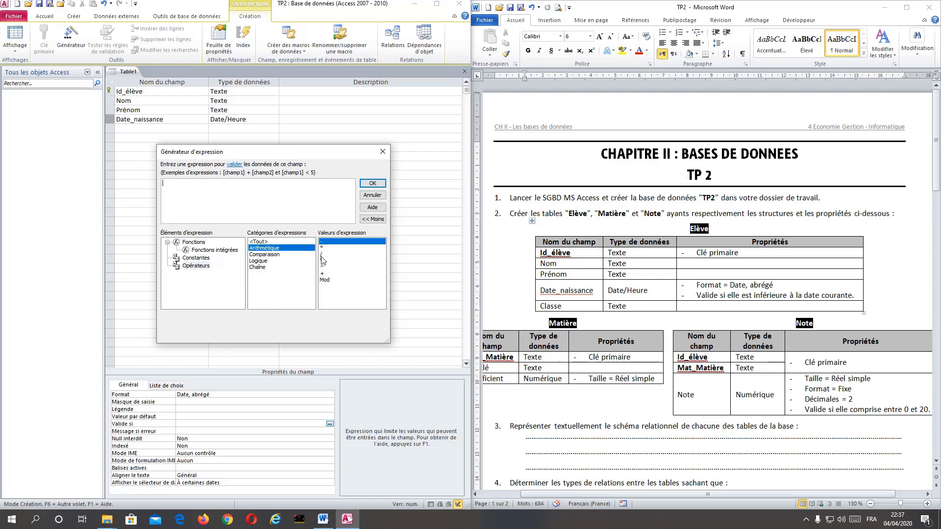
pyautogui.click(265, 255)
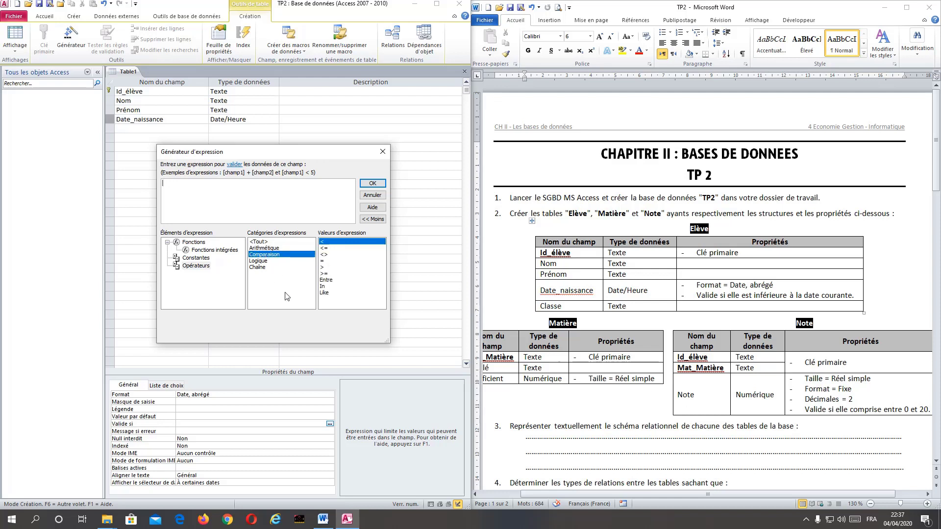
pyautogui.click(259, 261)
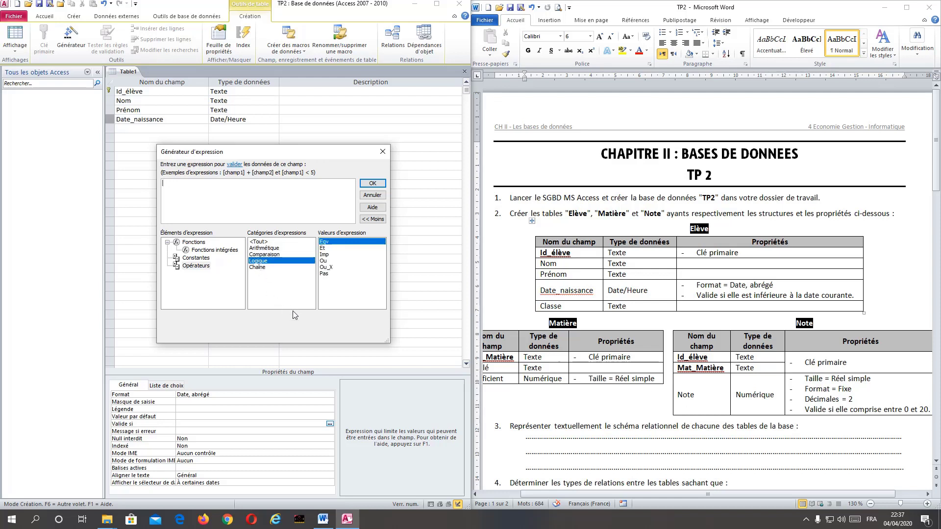
pyautogui.click(328, 249)
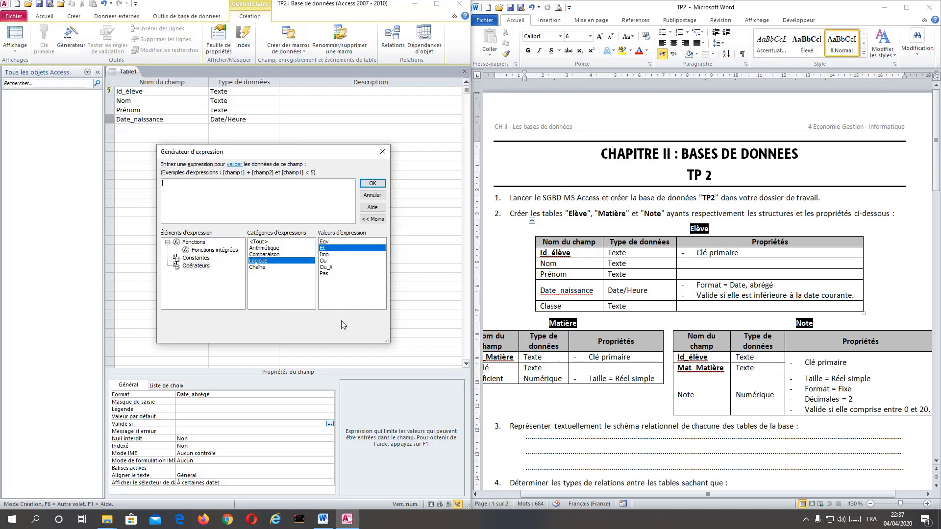
pyautogui.click(325, 262)
pyautogui.click(326, 273)
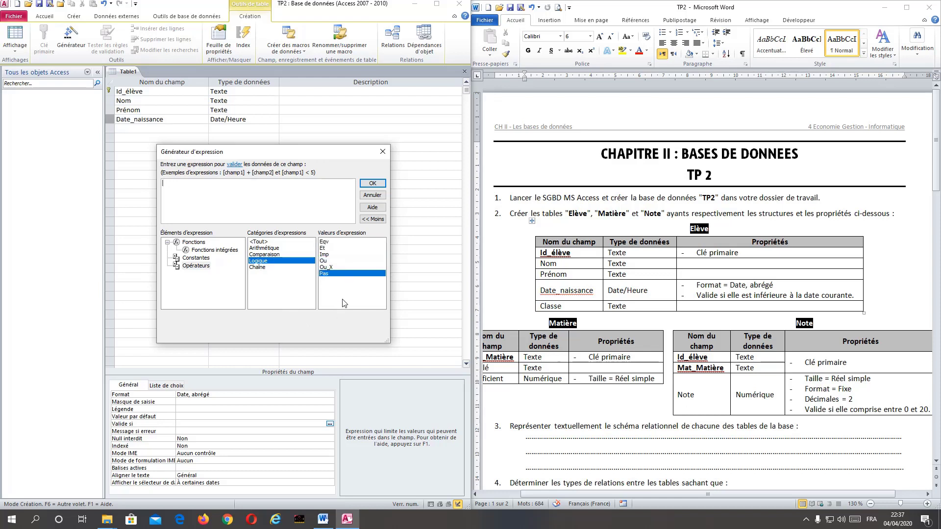
pyautogui.click(258, 268)
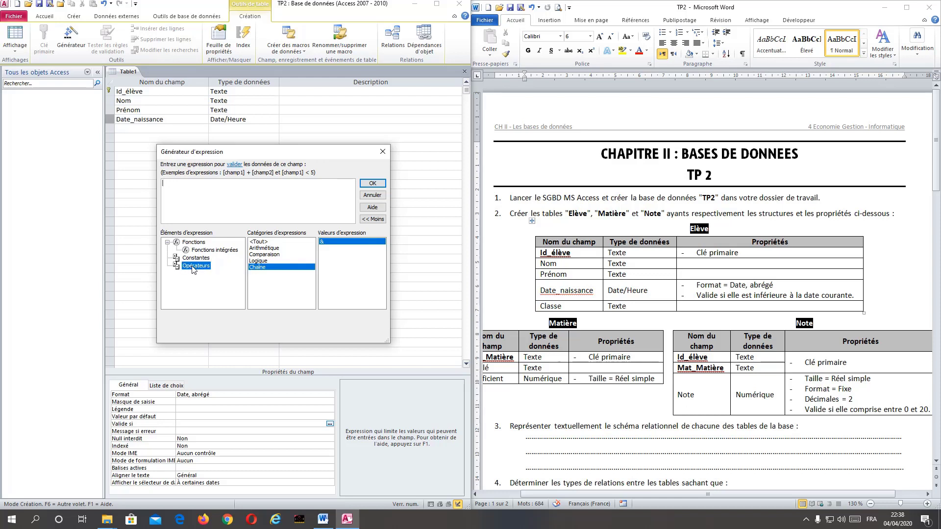
# Step: Build the Date_naissance rule <Date() from the < comparison operator and the built-in Date function, and apply it to Valide si
pyautogui.click(268, 255)
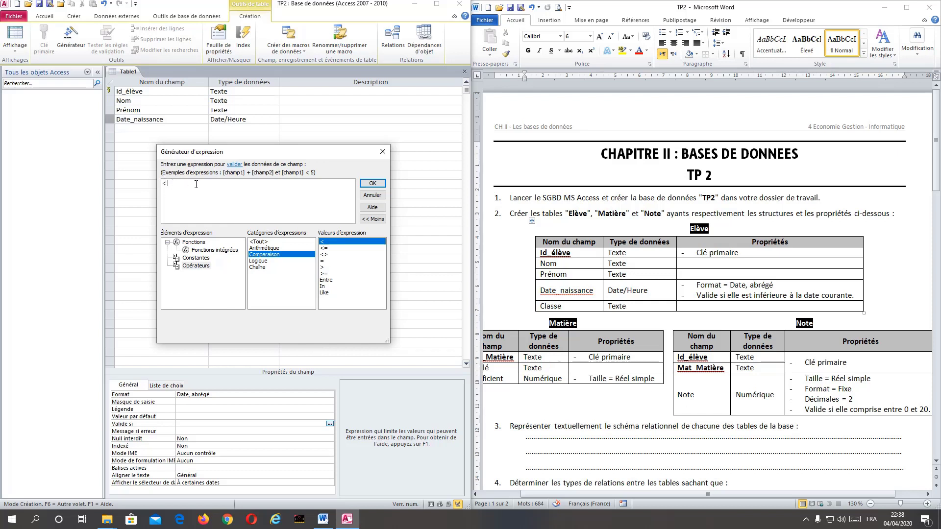
pyautogui.click(203, 250)
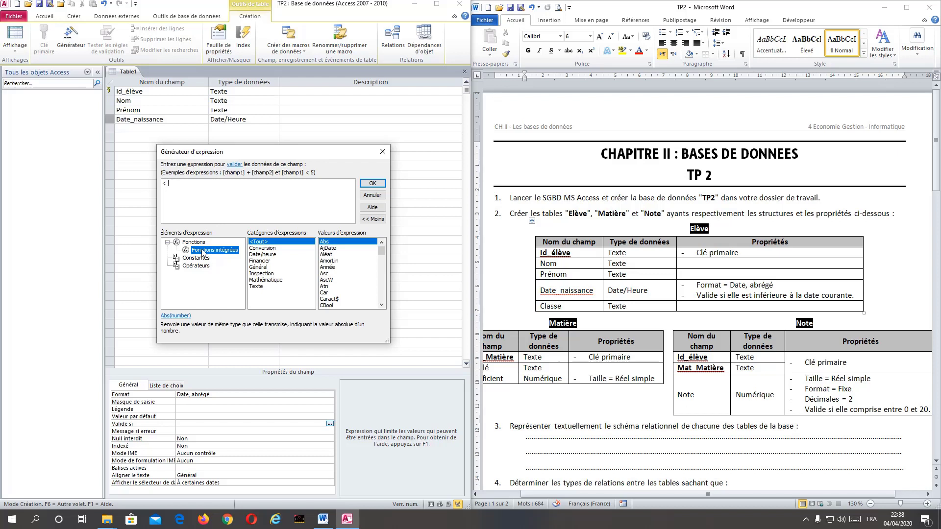
pyautogui.click(260, 255)
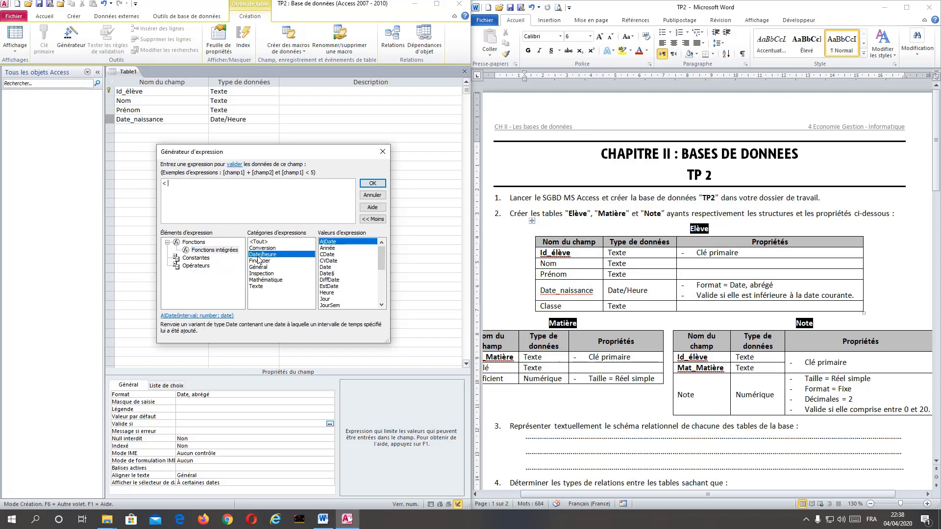
pyautogui.click(326, 267)
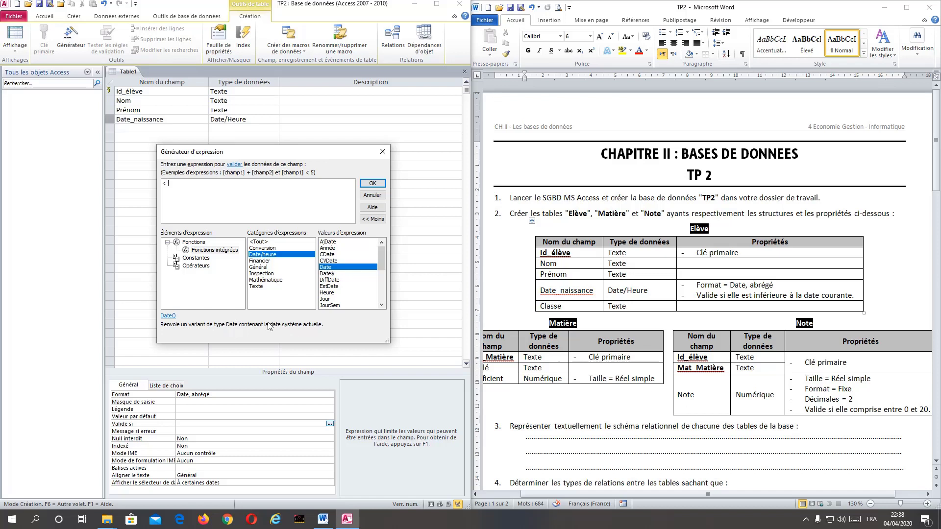
pyautogui.doubleClick(336, 271)
pyautogui.click(371, 184)
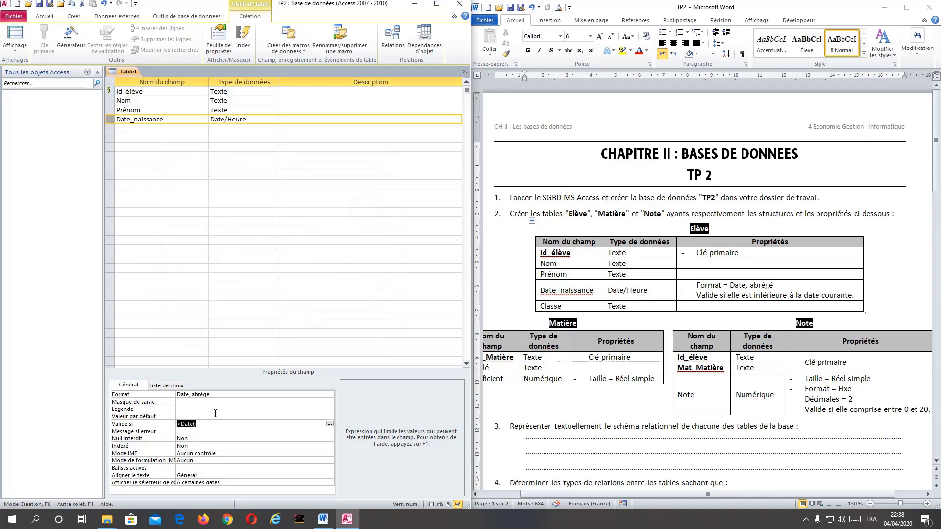
pyautogui.click(201, 424)
# Step: Add a Classe field below Date_naissance with the data type Texte
pyautogui.click(126, 127)
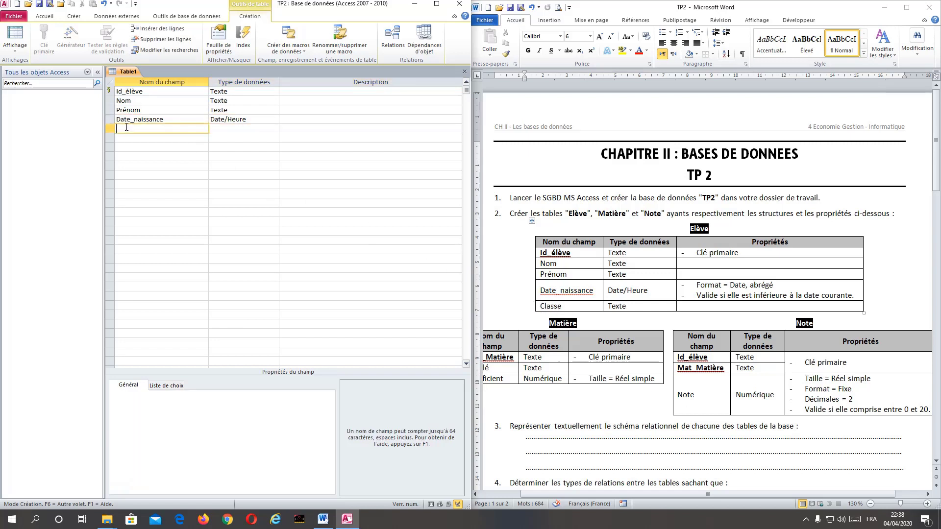
pyautogui.write('Classe')
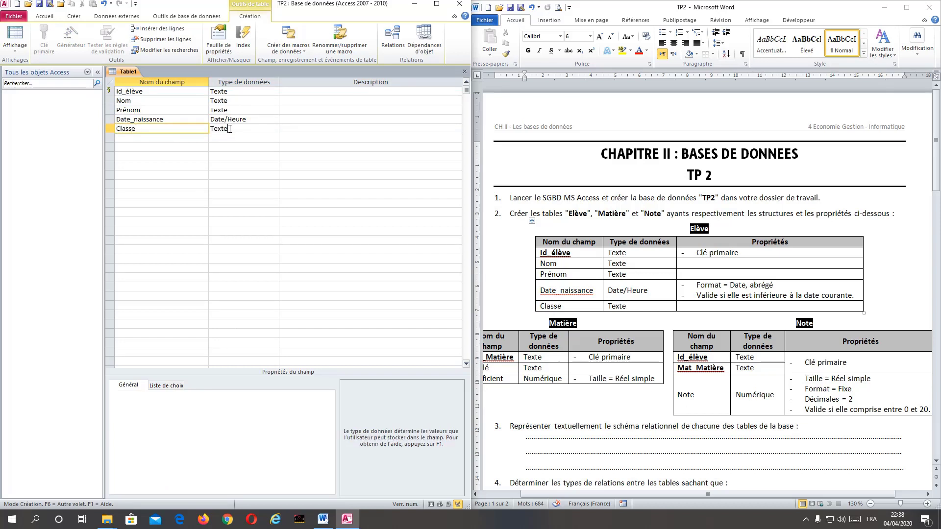
pyautogui.press('Tab')
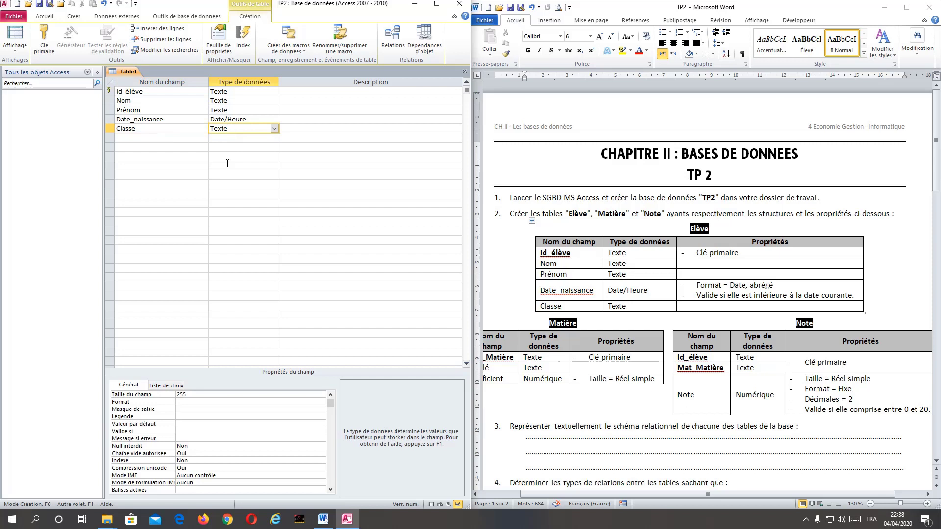
# Step: Save the table under the name Elève and close it
pyautogui.click(39, 5)
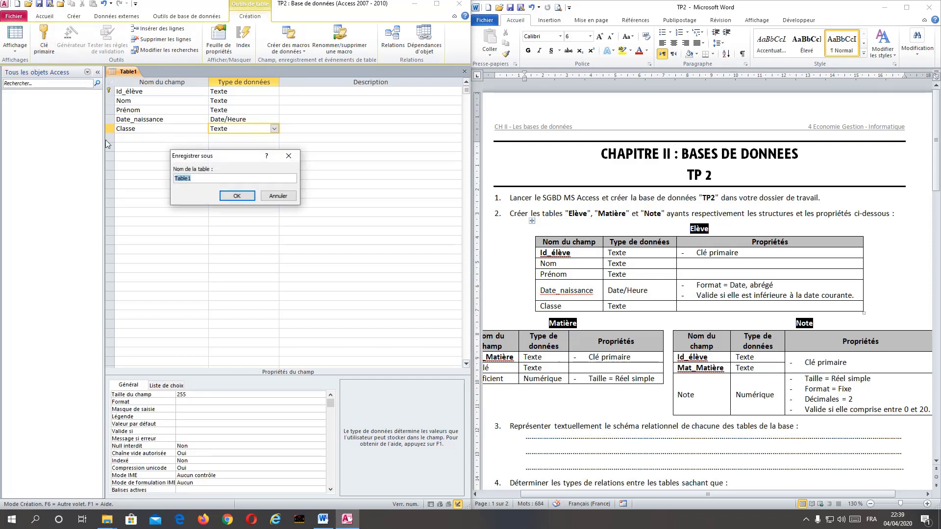
pyautogui.write('Elève')
pyautogui.click(239, 197)
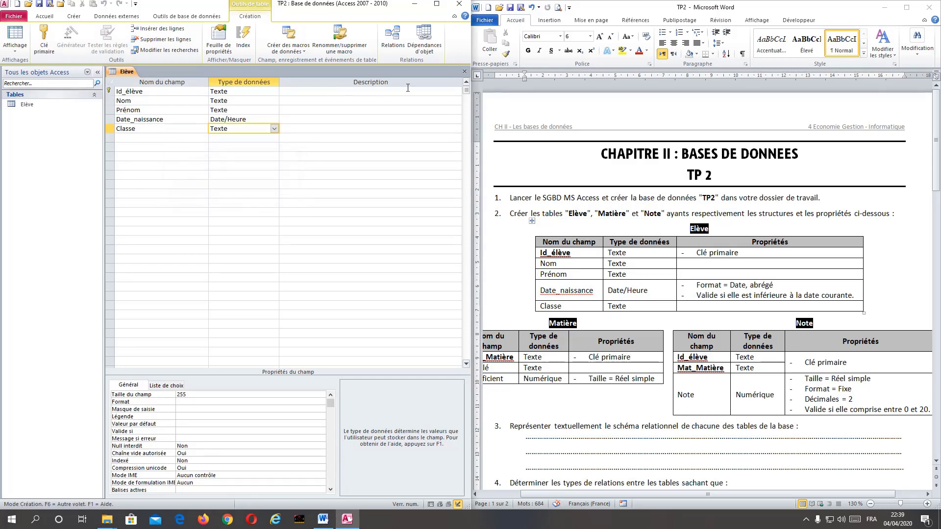
pyautogui.click(464, 71)
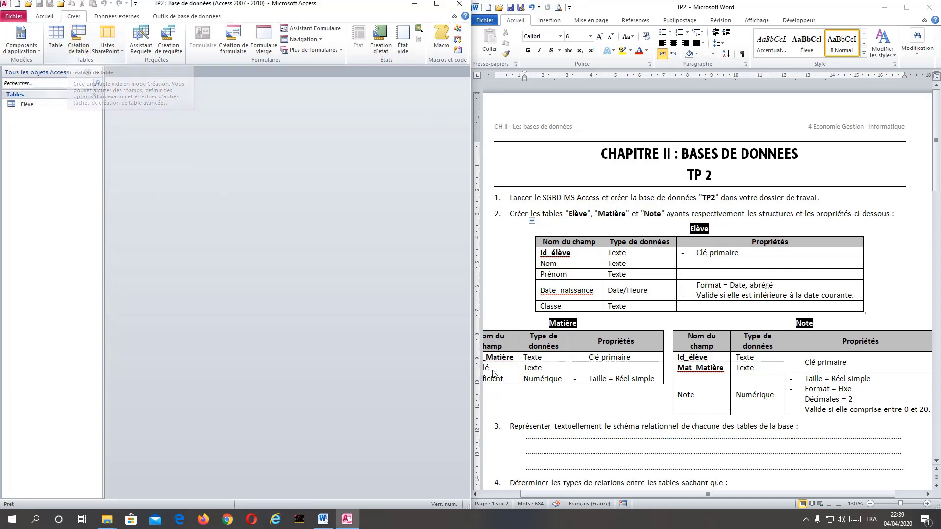
# Step: Consult the Matière structure in the Word assignment and start a new table design in Access with Mat_Matière as a Texte primary key
pyautogui.moveTo(592, 493); pyautogui.dragTo(560, 493)
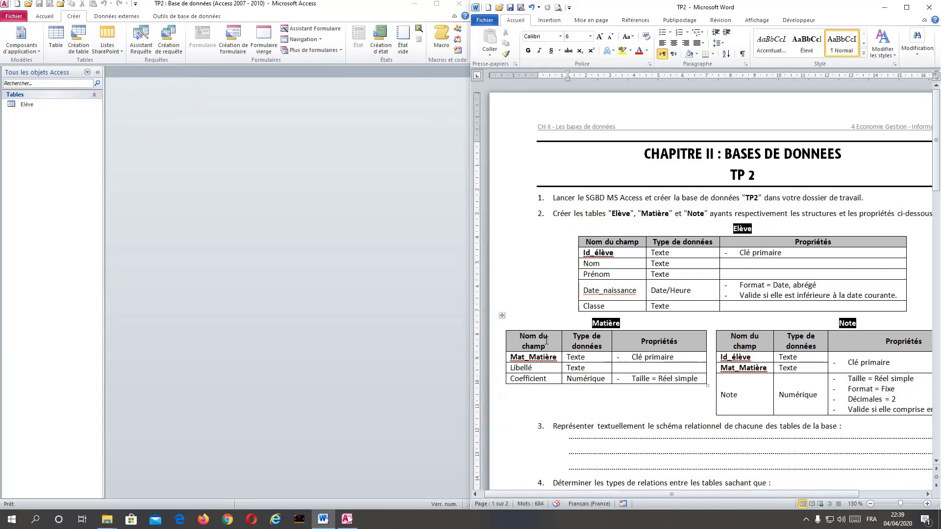
pyautogui.click(592, 324)
pyautogui.click(503, 316)
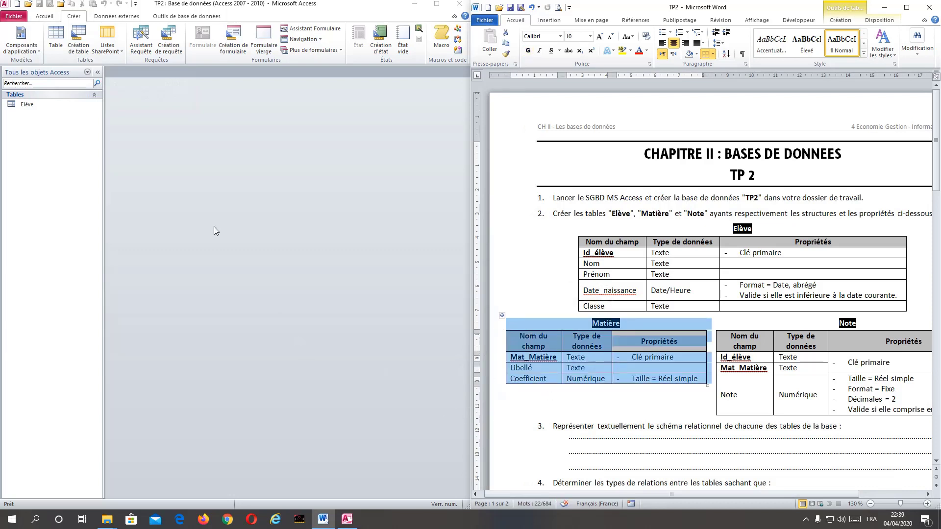
pyautogui.click(85, 43)
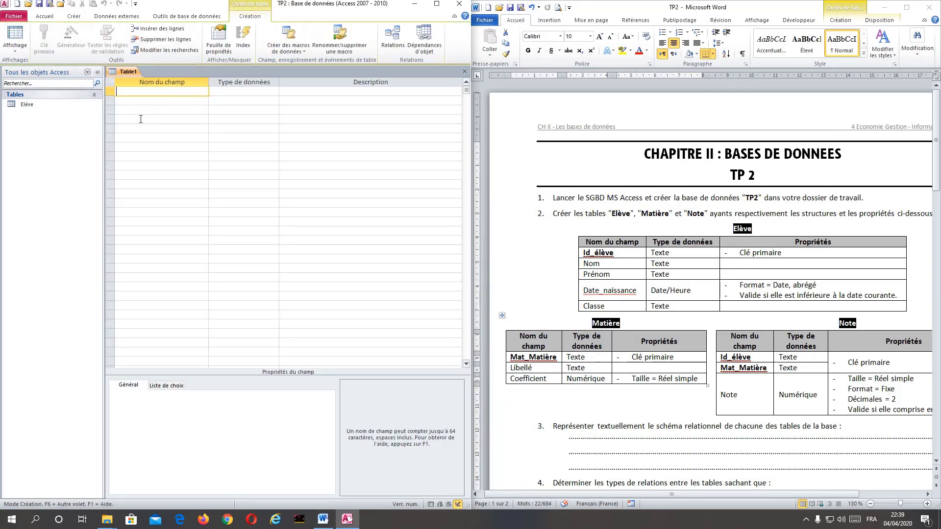
pyautogui.write('Mat_Matière')
pyautogui.press('Tab')
pyautogui.click(44, 39)
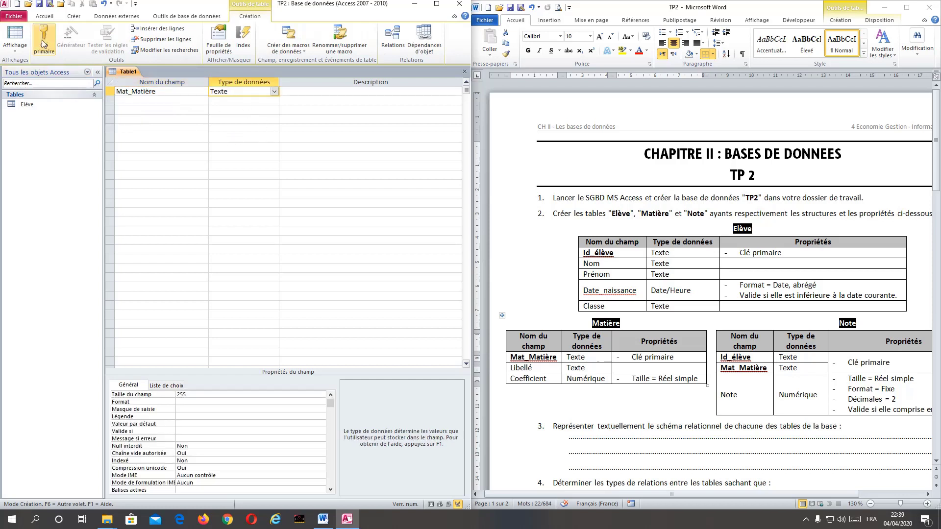
# Step: Add a Libellé field below Mat_Matière with the data type Texte
pyautogui.click(142, 104)
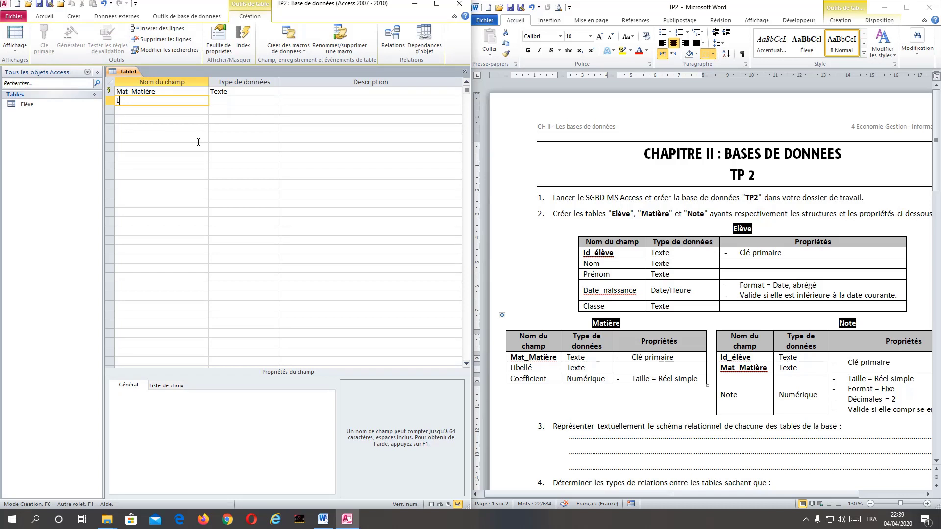
pyautogui.write('Libellé')
pyautogui.click(231, 104)
# Step: Add a Coefficient field below Libellé with the data type Numérique
pyautogui.click(167, 111)
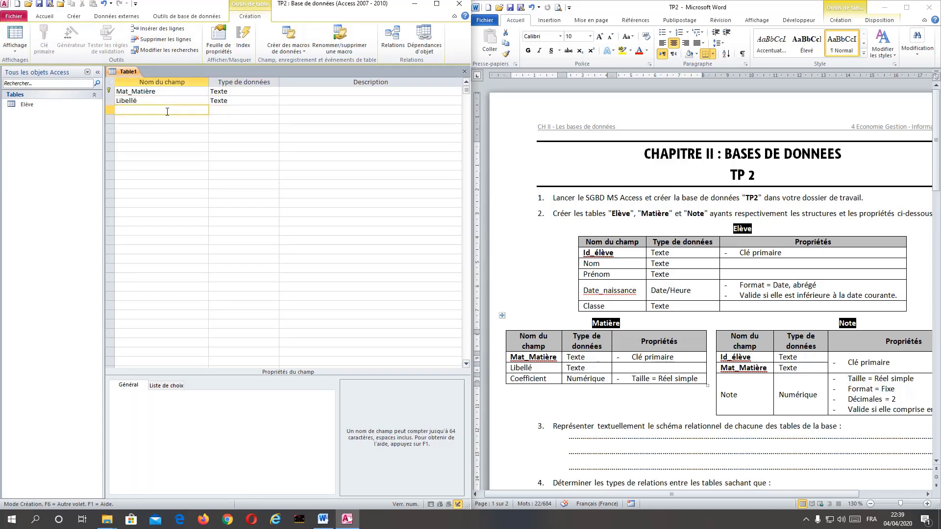
pyautogui.write('Coefficient')
pyautogui.click(229, 113)
pyautogui.click(274, 109)
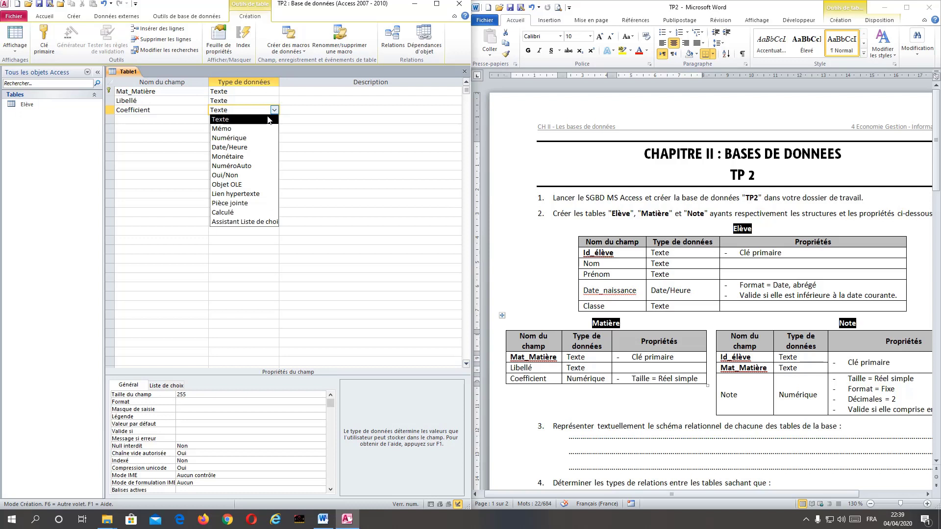
pyautogui.click(233, 139)
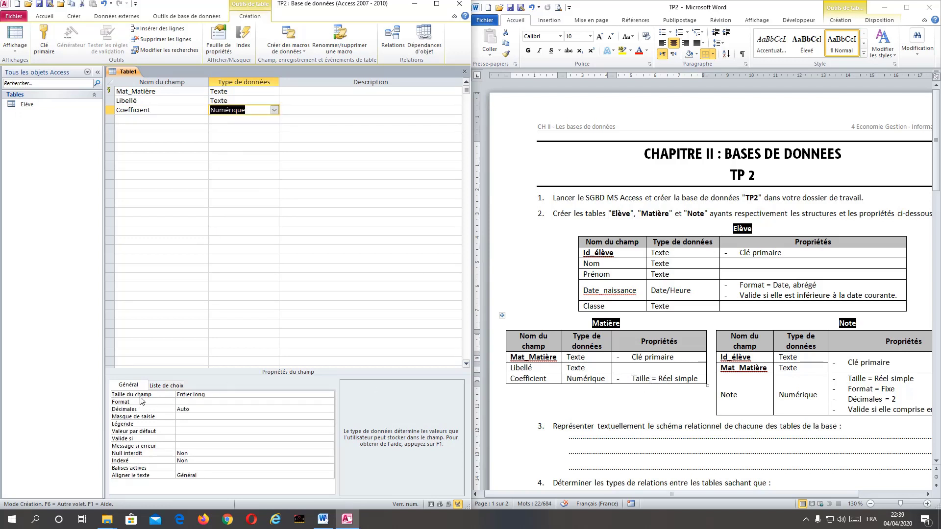
# Step: Set the field size of Coefficient to Réel simple
pyautogui.click(205, 395)
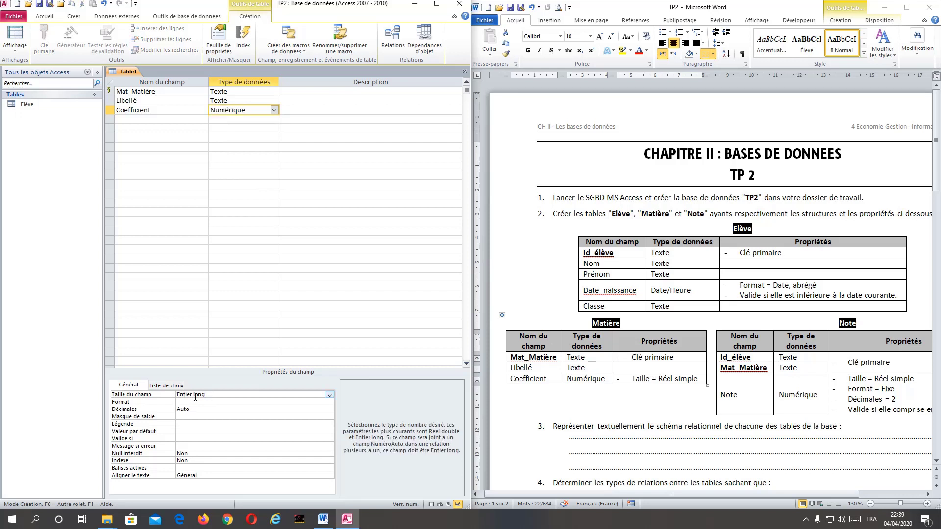
pyautogui.click(330, 395)
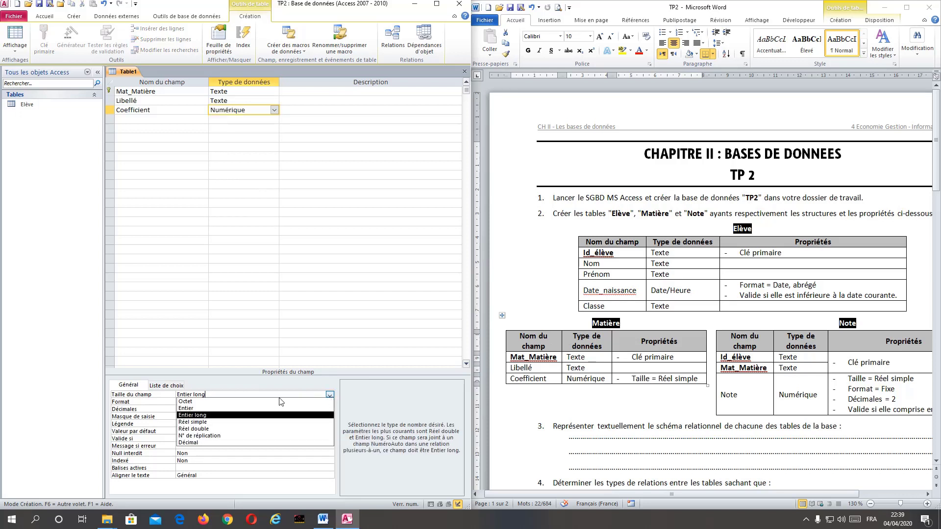
pyautogui.click(193, 423)
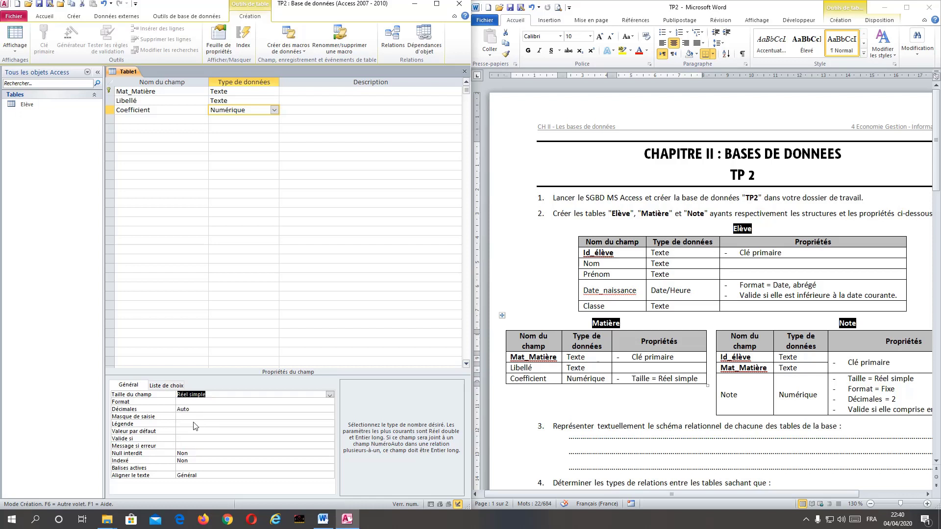
# Step: Save the table under the name Matière and close it
pyautogui.click(39, 4)
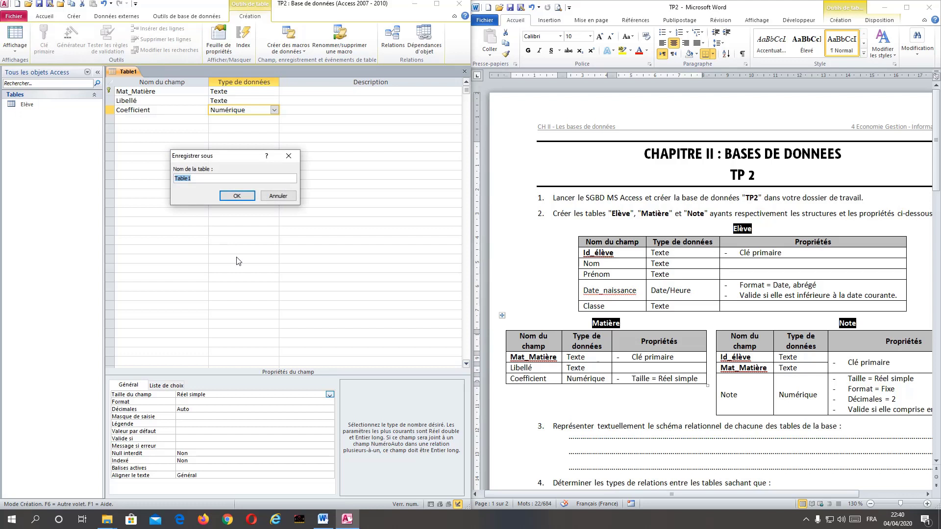
pyautogui.write('Matière')
pyautogui.press('Return')
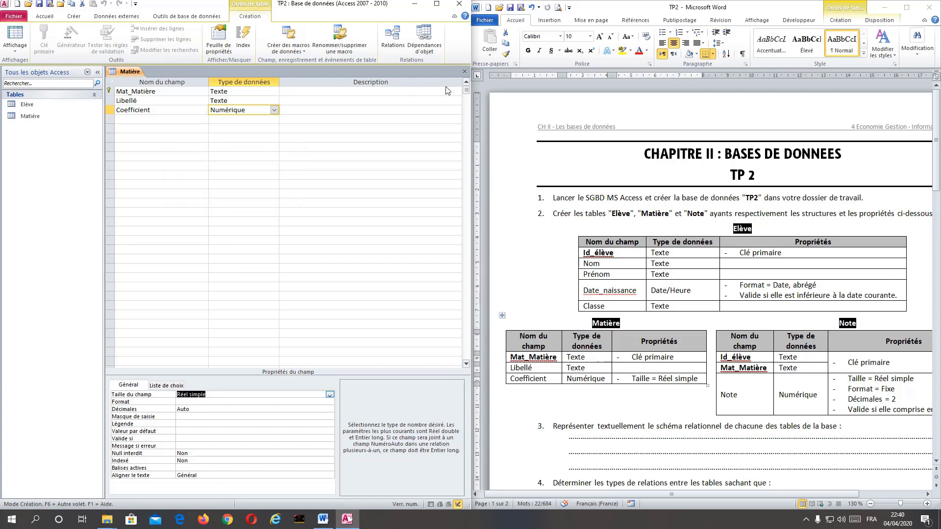
pyautogui.click(465, 71)
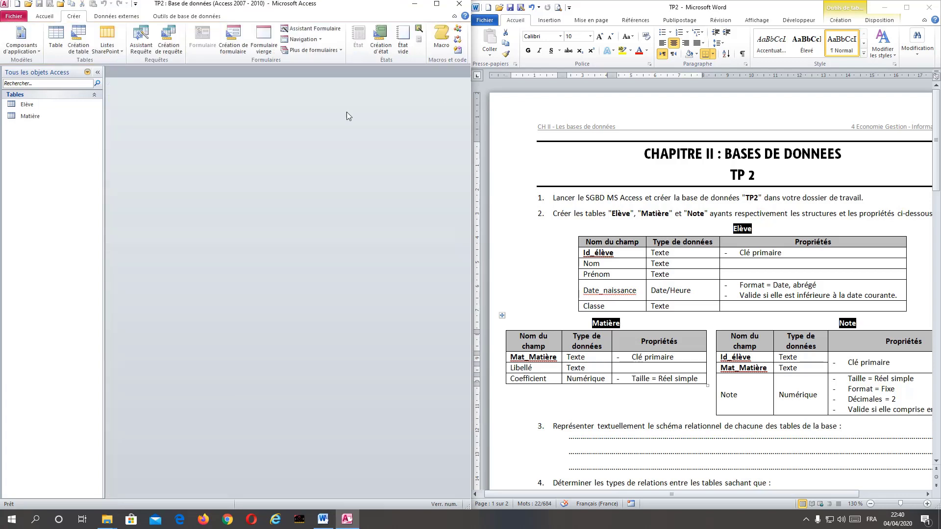
# Step: Start a new table design with the fields Id_élève and Mat_Matière, both with the data type Texte
pyautogui.click(78, 40)
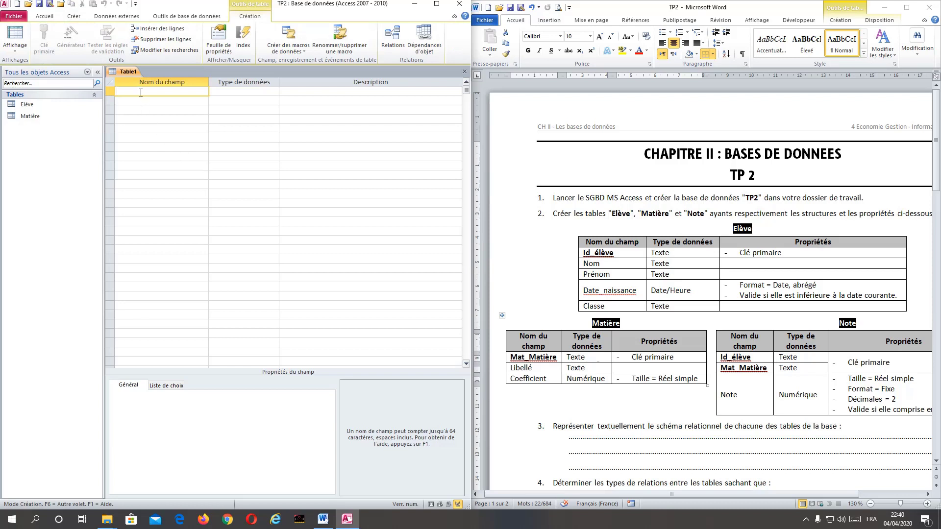
pyautogui.write('Id_élève')
pyautogui.press('Tab')
pyautogui.press('Tab')
pyautogui.press('Tab')
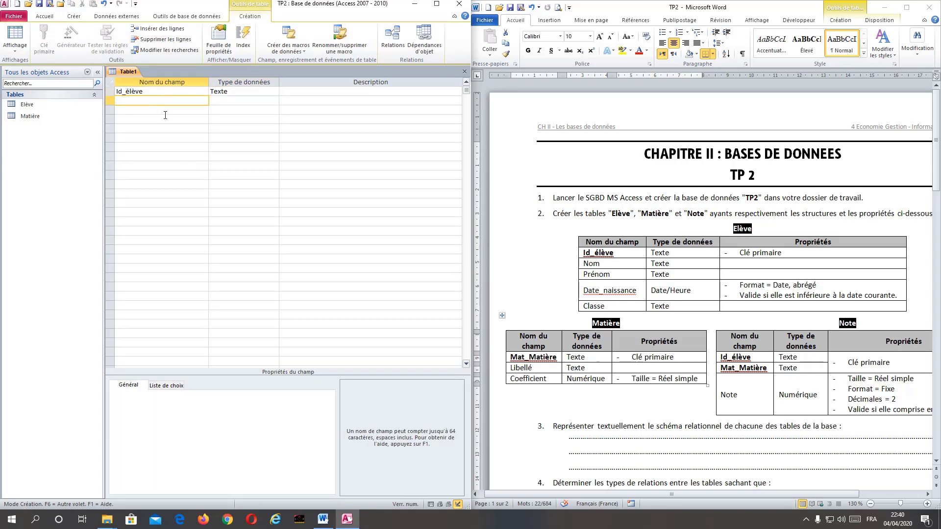
pyautogui.write('Mat_Matière')
pyautogui.press('Tab')
# Step: Try to set Id_élève and Mat_Matière as primary keys one field at a time
pyautogui.click(111, 91)
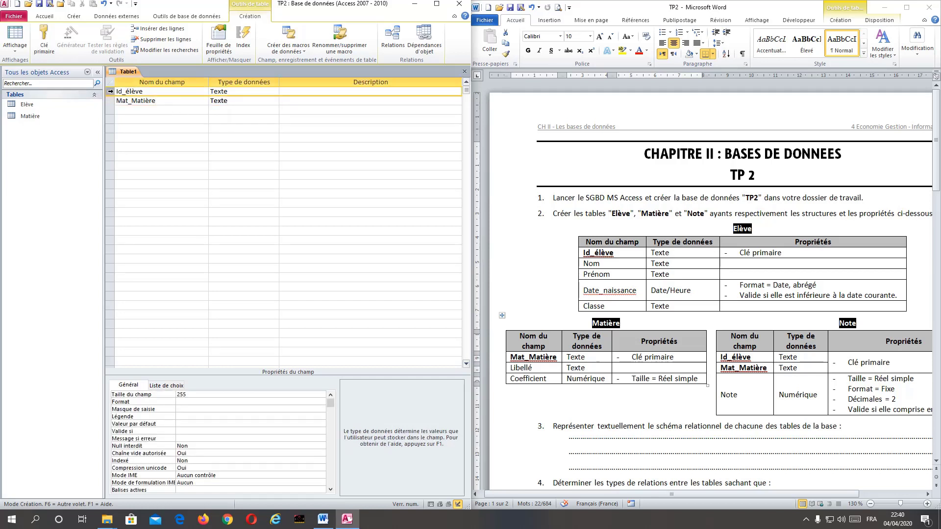
pyautogui.click(44, 41)
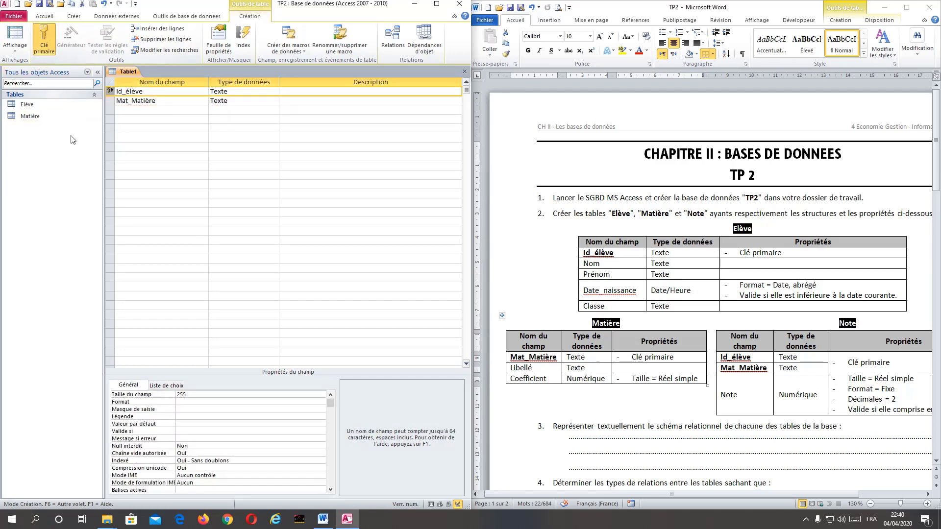
pyautogui.click(110, 100)
pyautogui.click(44, 42)
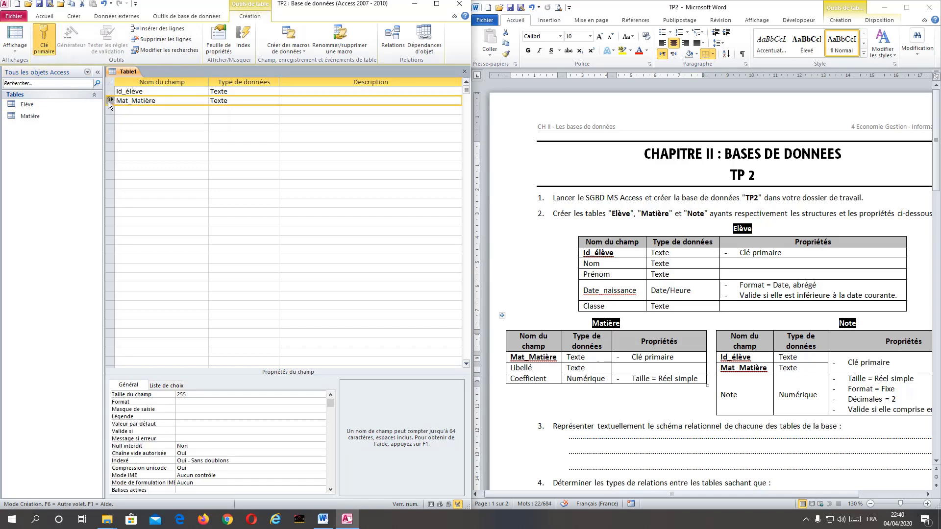
# Step: Define a composite primary key on the Id_élève and Mat_Matière fields together
pyautogui.moveTo(110, 91); pyautogui.dragTo(109, 101)
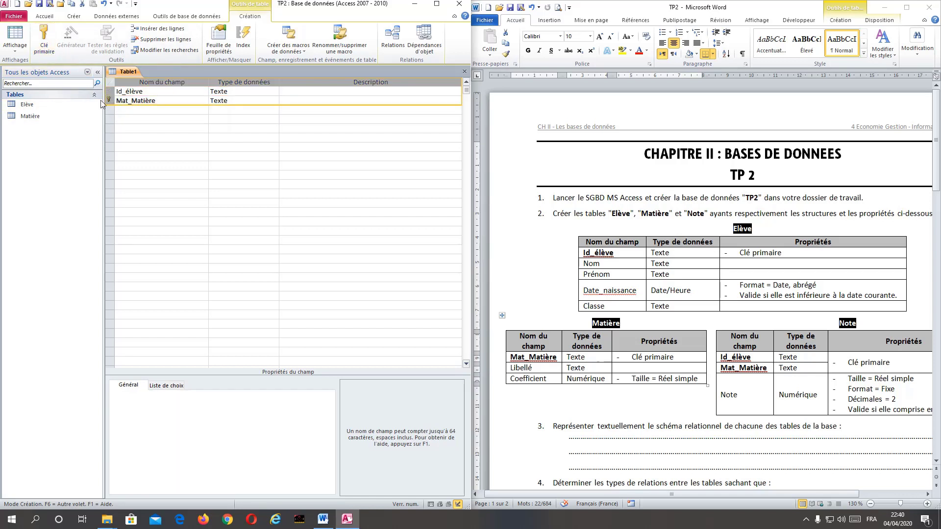
pyautogui.click(49, 36)
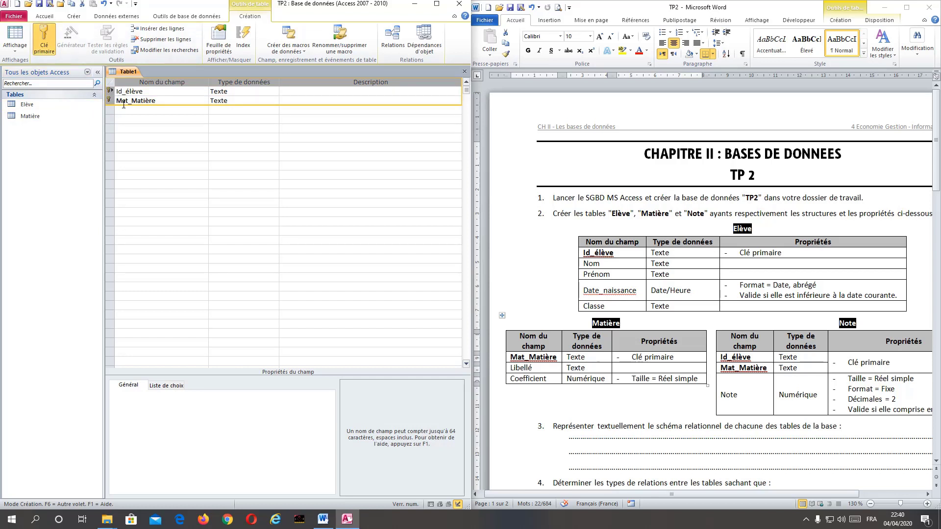
# Step: Add a Note field below Mat_Matière with the data type Numérique, consulting its required properties in the Word assignment
pyautogui.click(130, 110)
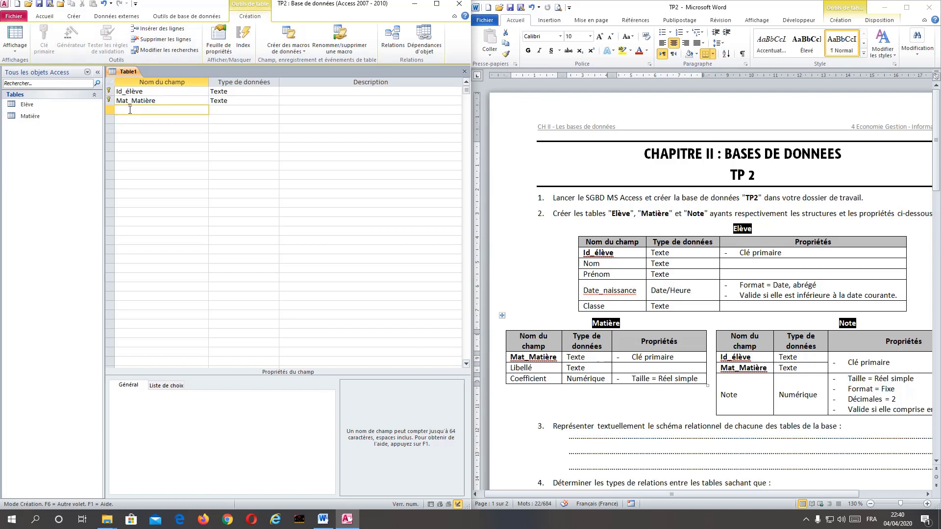
pyautogui.write('Note')
pyautogui.click(669, 495)
pyautogui.moveTo(669, 495); pyautogui.dragTo(735, 495)
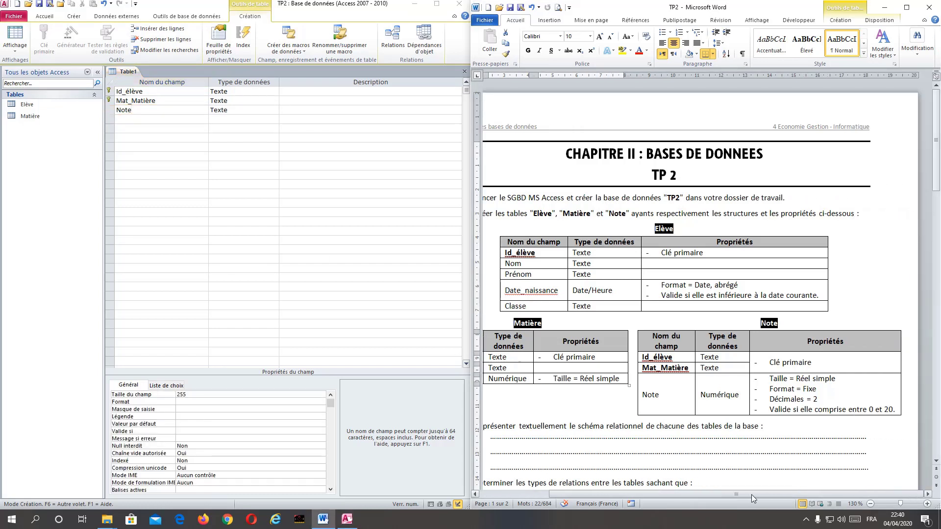
pyautogui.click(786, 389)
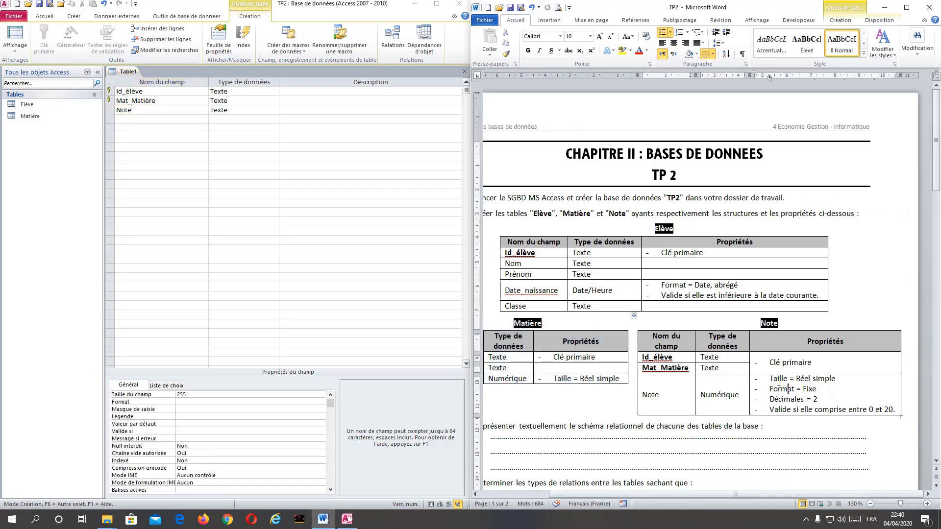
pyautogui.click(133, 112)
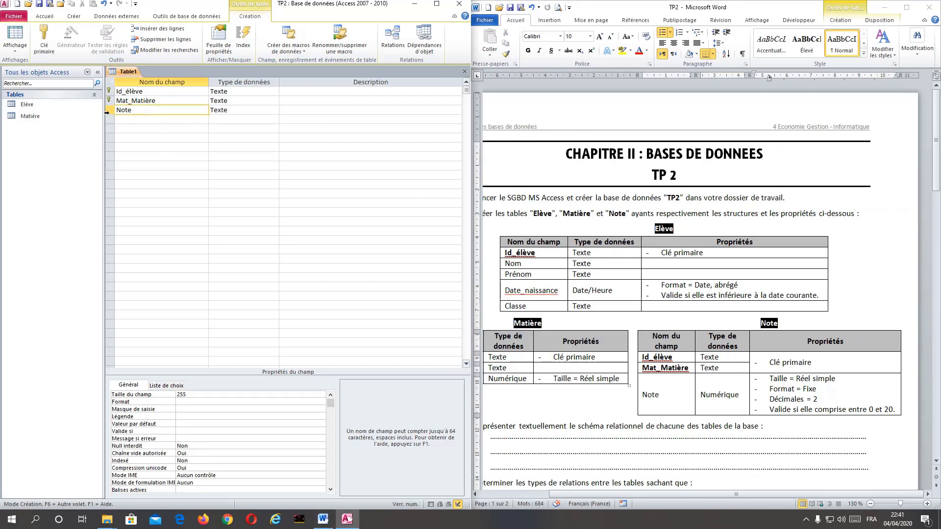
pyautogui.click(108, 112)
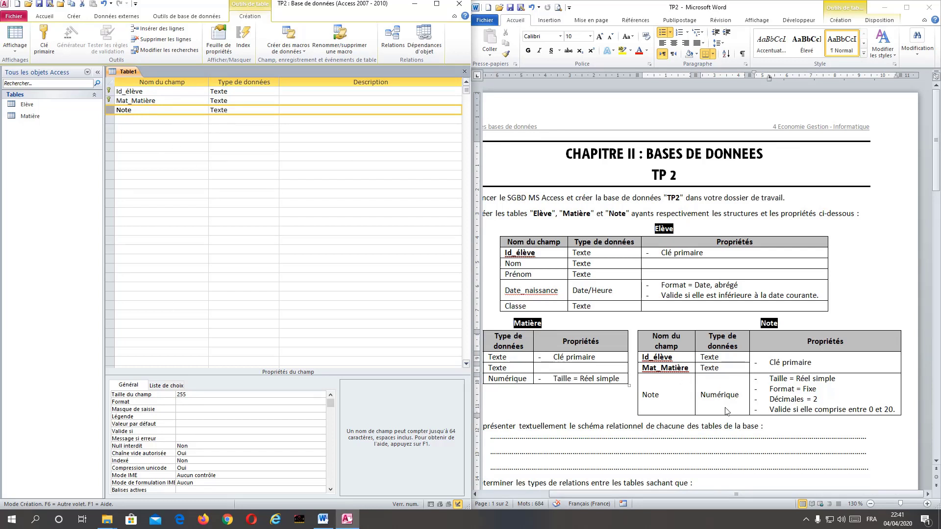
pyautogui.click(275, 109)
pyautogui.click(230, 140)
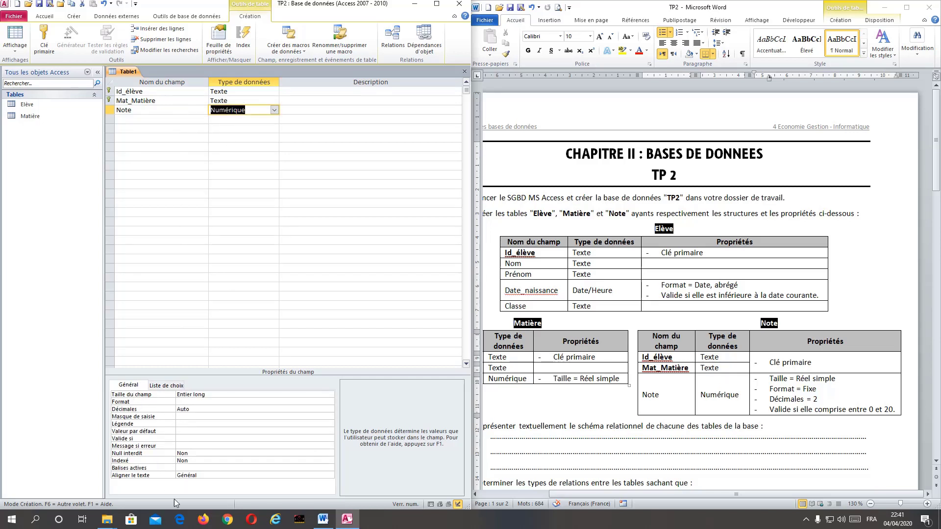
# Step: Set the field size of Note to Réel simple
pyautogui.click(212, 394)
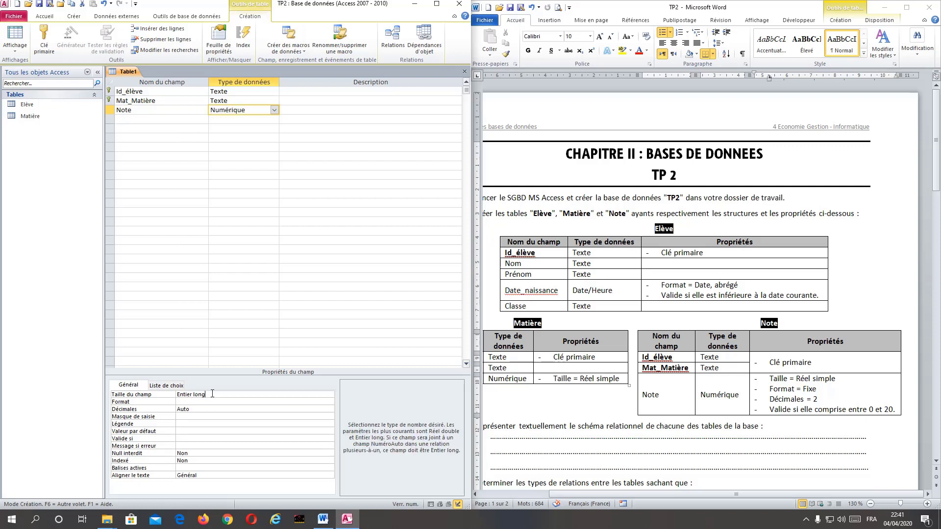
pyautogui.click(329, 395)
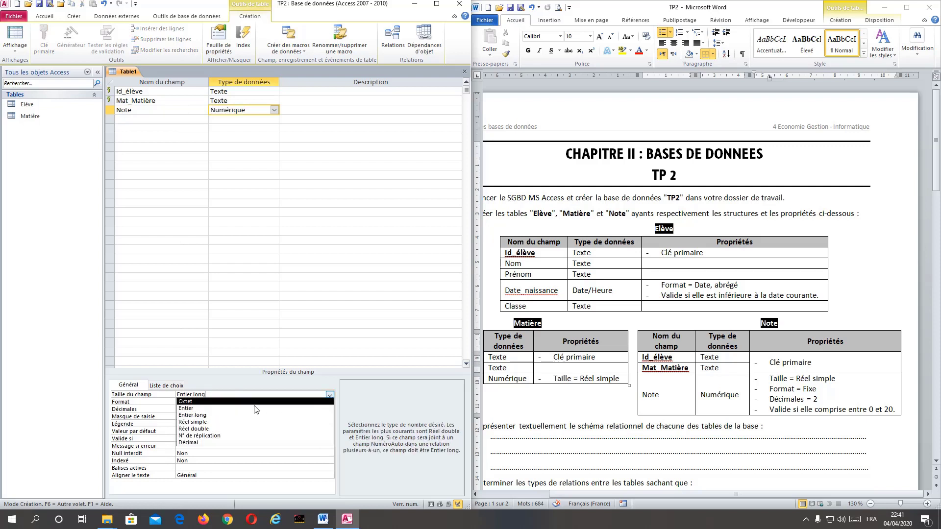
pyautogui.click(205, 427)
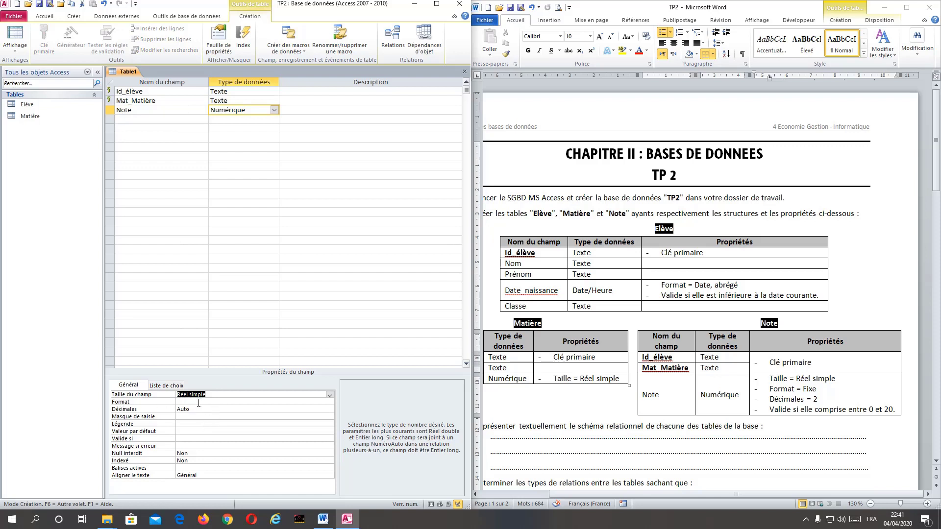
# Step: Set the Note field's format to Fixe with 2 decimal places
pyautogui.click(274, 403)
pyautogui.click(330, 402)
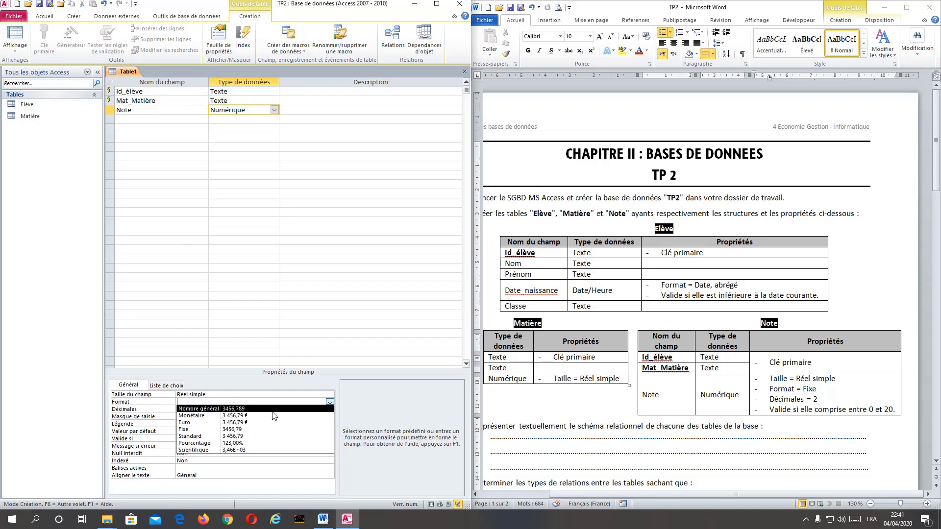
pyautogui.click(192, 429)
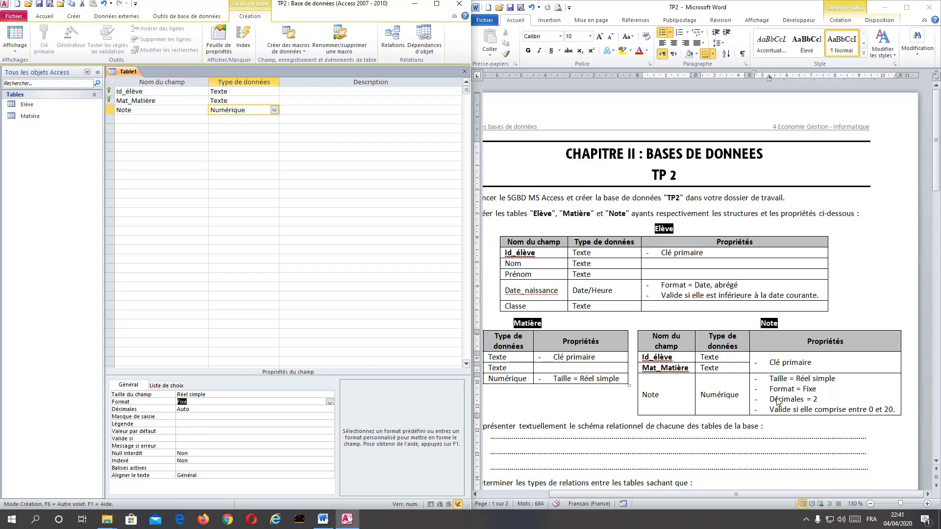
pyautogui.click(243, 409)
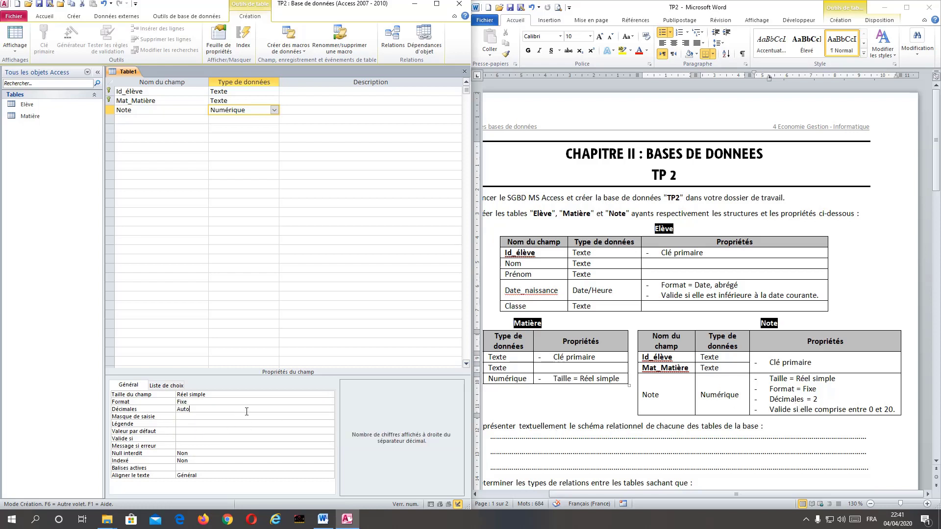
pyautogui.click(330, 409)
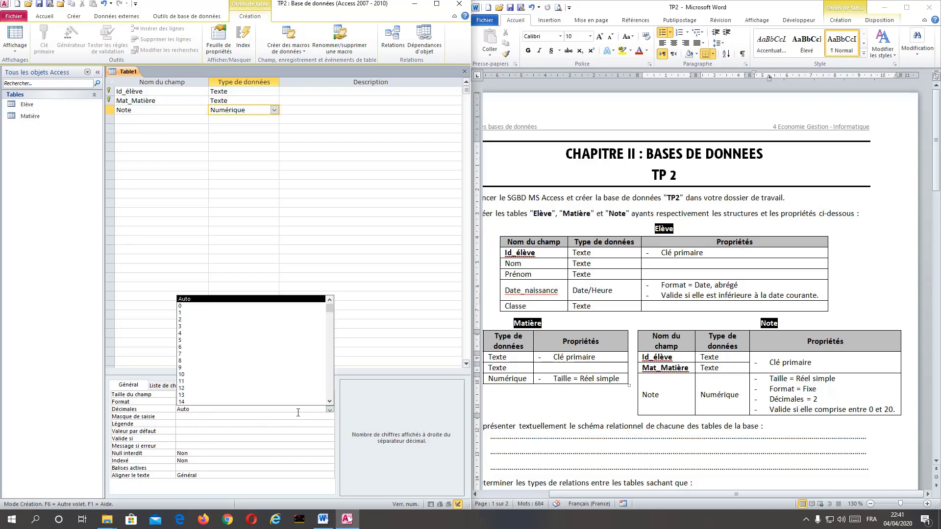
pyautogui.click(192, 325)
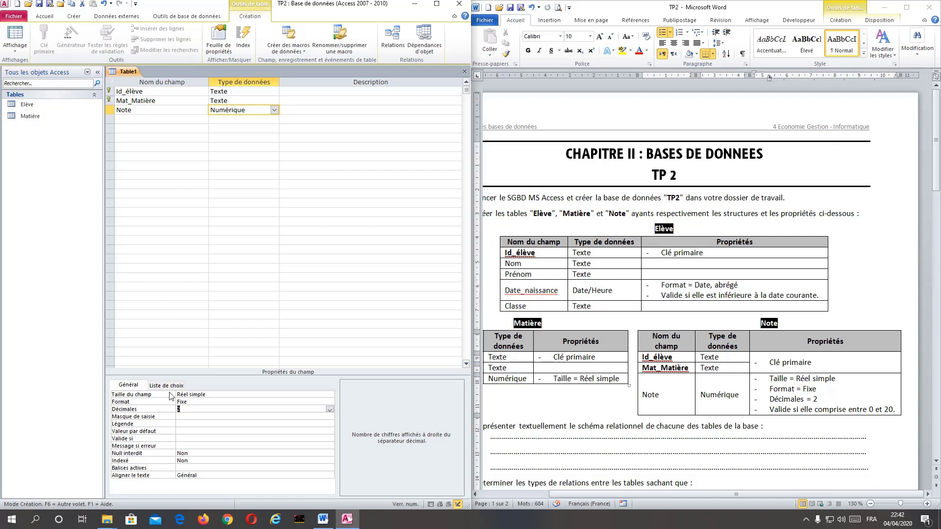
# Step: Give the Note field the validation rule "Entre 0 Et 20" and save the table under the name Note
pyautogui.click(186, 439)
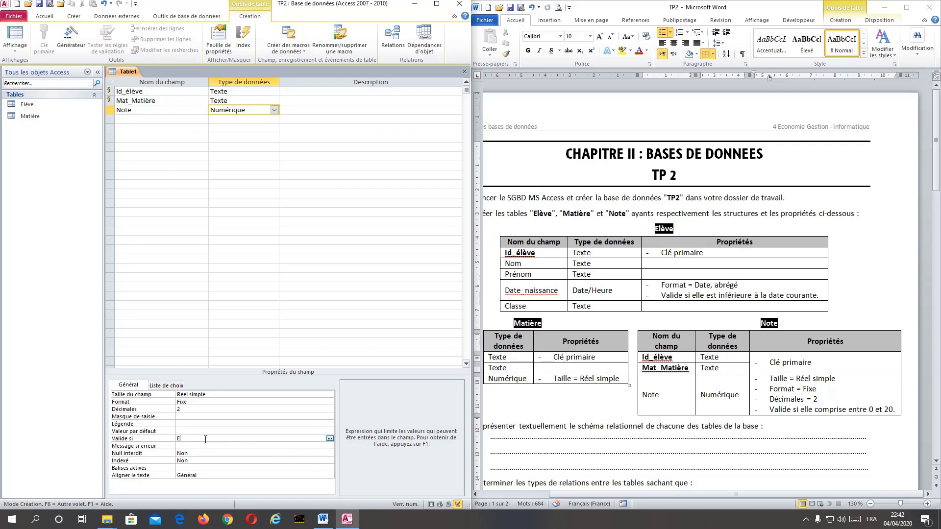
pyautogui.write('ntre 0 et 20')
pyautogui.click(39, 4)
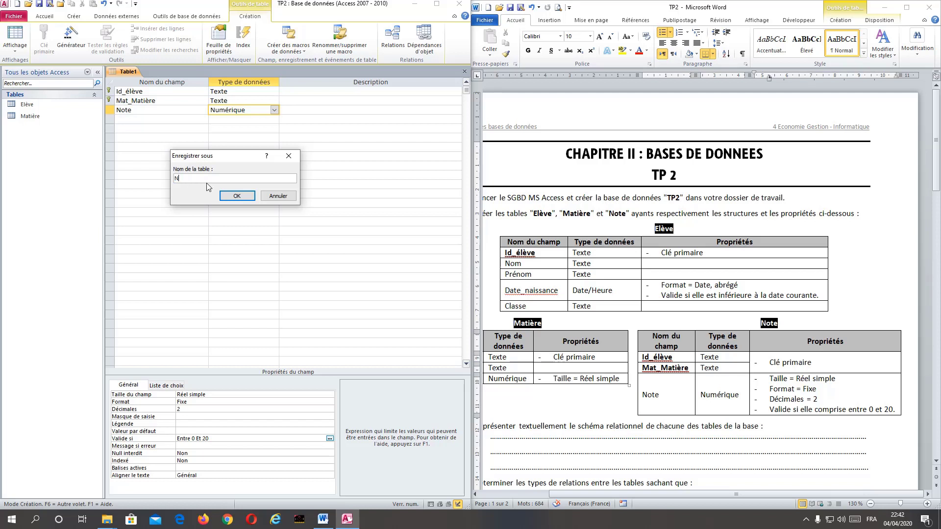
pyautogui.press('Return')
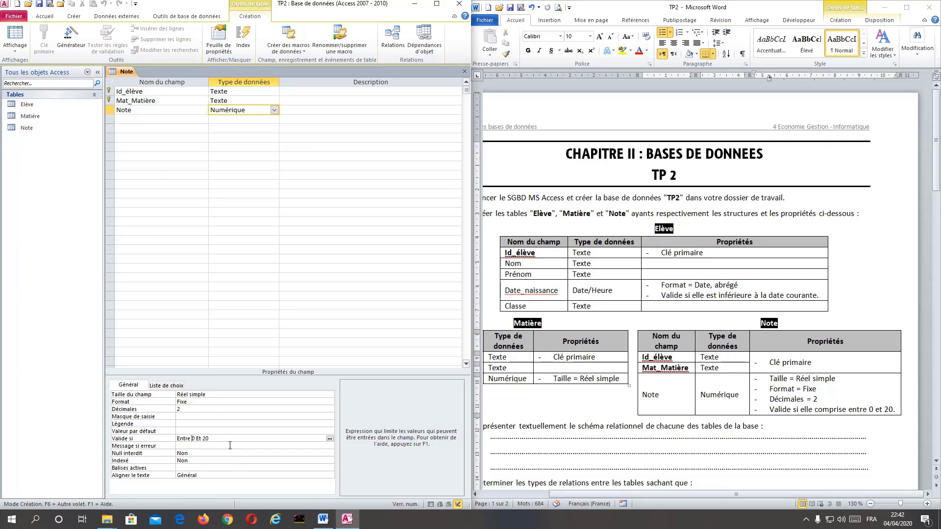
# Step: Try to save the Note table with the space before 0 removed from the Note field's validation rule
pyautogui.press('BackSpace')
pyautogui.click(39, 5)
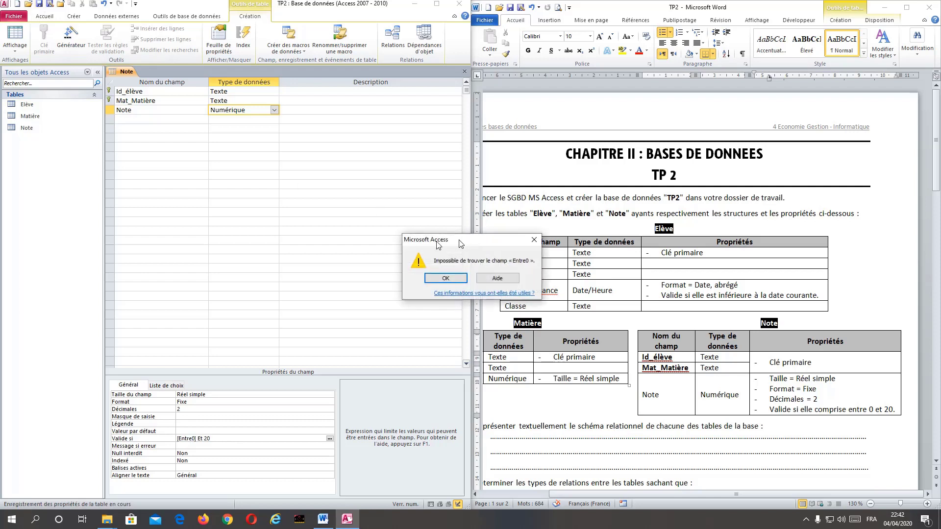
pyautogui.moveTo(438, 245); pyautogui.dragTo(290, 252)
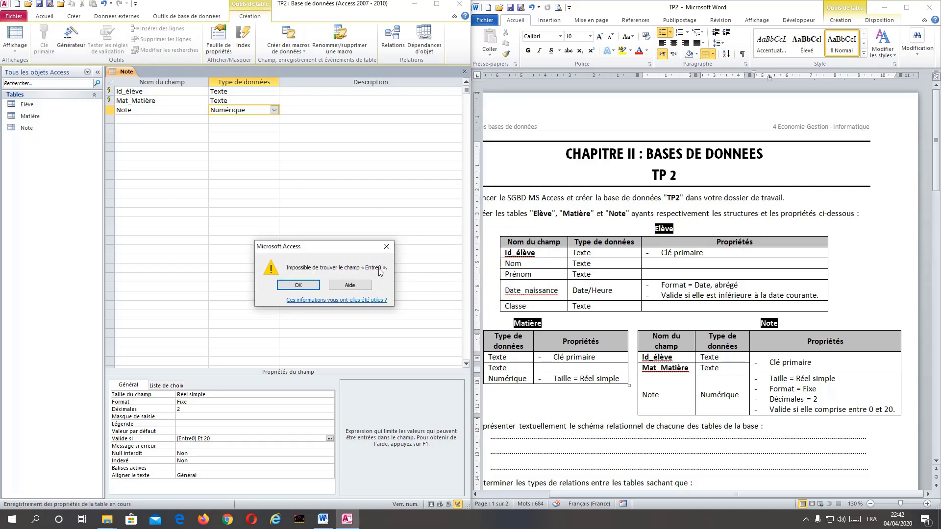
pyautogui.click(309, 284)
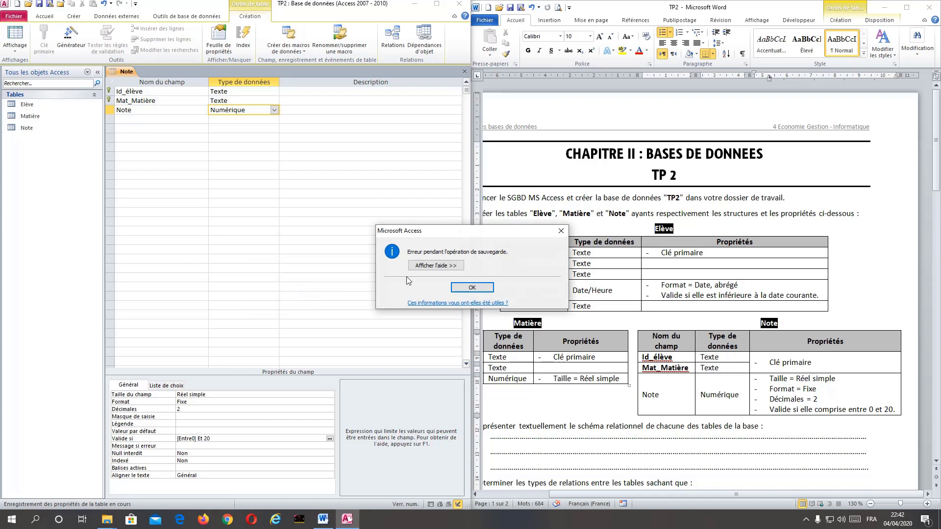
pyautogui.moveTo(450, 235); pyautogui.dragTo(298, 231)
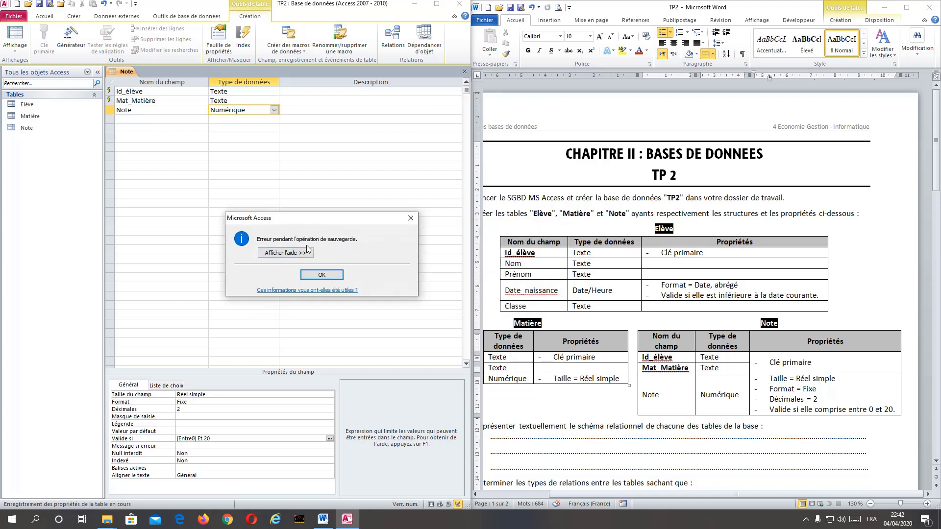
pyautogui.click(332, 275)
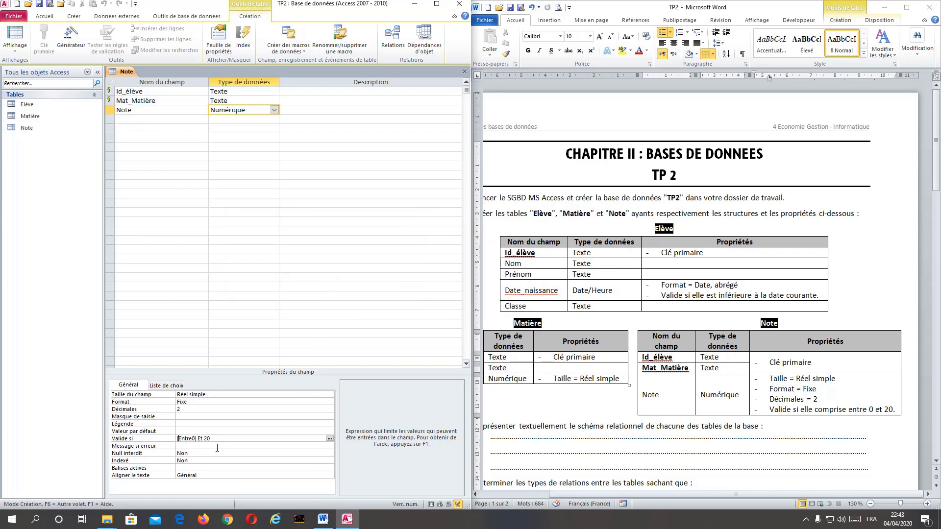
# Step: Replace the Note field's validation rule with ">=0 et <=20" and save the table
pyautogui.press('Delete')
pyautogui.press('Right')
pyautogui.press('Delete')
pyautogui.moveTo(216, 439); pyautogui.dragTo(176, 439)
pyautogui.press('BackSpace')
pyautogui.write('>=0 et <=')
pyautogui.click(39, 5)
# Step: Clear the Note field's validation rule and insert the comparison operator Entre in the Expression Builder
pyautogui.moveTo(215, 439); pyautogui.dragTo(174, 436)
pyautogui.press('Delete')
pyautogui.click(330, 438)
pyautogui.moveTo(187, 110); pyautogui.dragTo(214, 121)
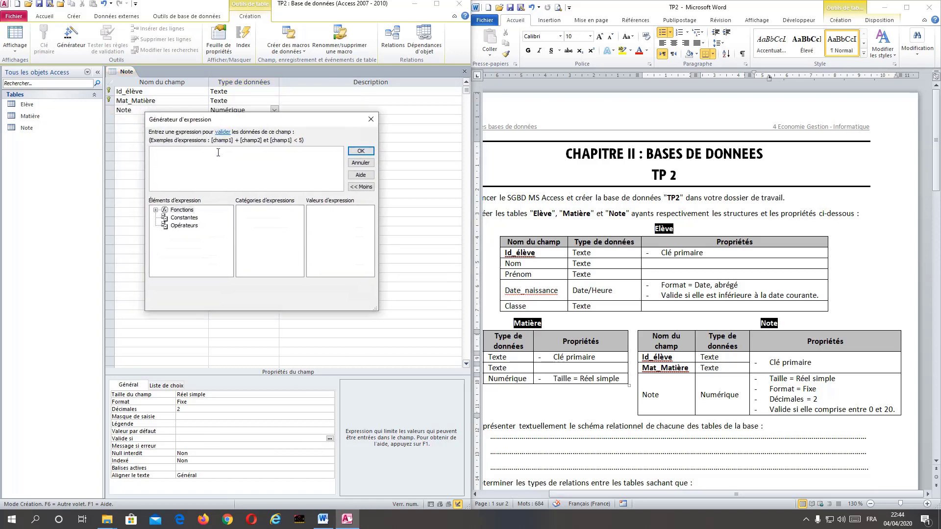
pyautogui.click(183, 225)
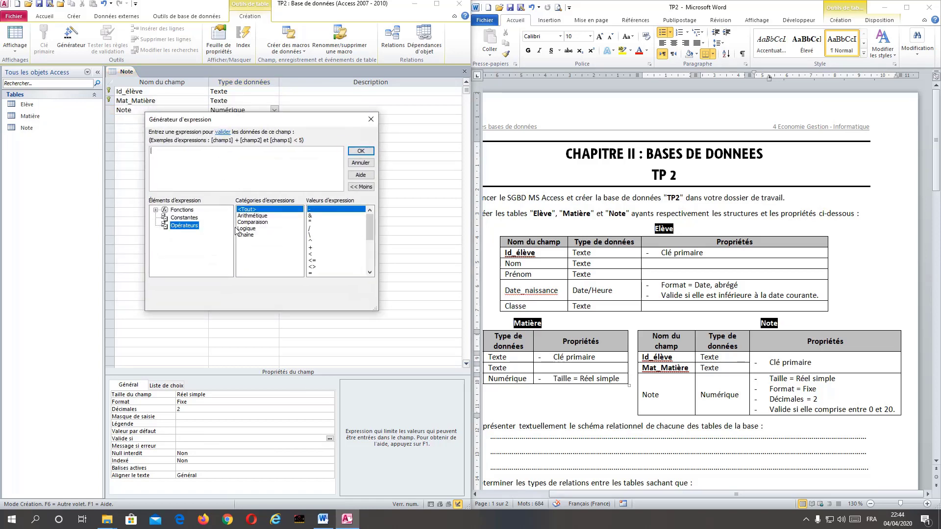
pyautogui.click(253, 222)
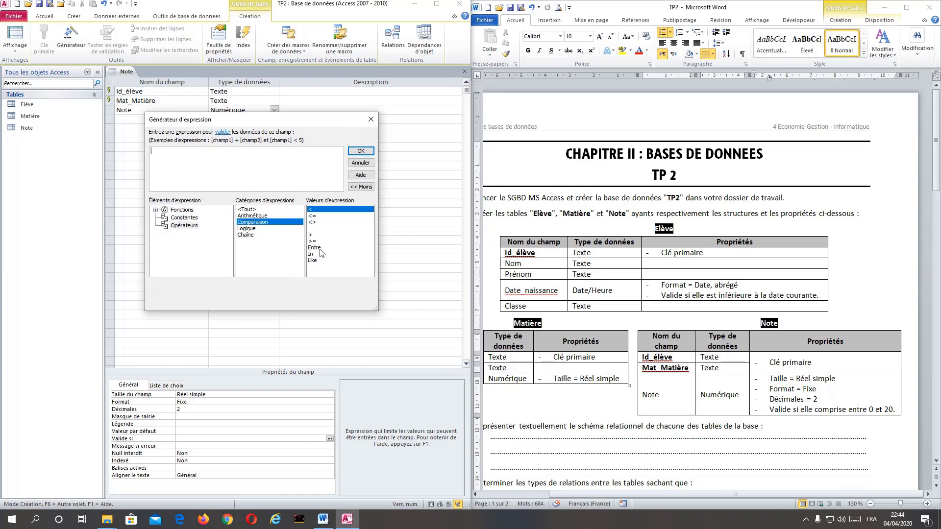
pyautogui.doubleClick(314, 247)
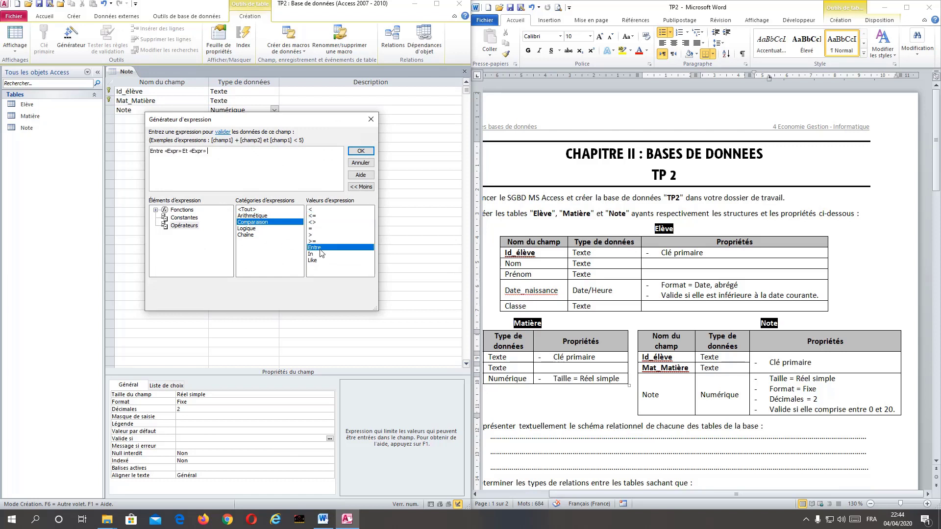
# Step: Fill in 0 and 20 as the bounds of the Entre expression and apply it as the validation rule
pyautogui.click(171, 152)
pyautogui.write('0')
pyautogui.click(183, 152)
pyautogui.write('20')
pyautogui.click(361, 151)
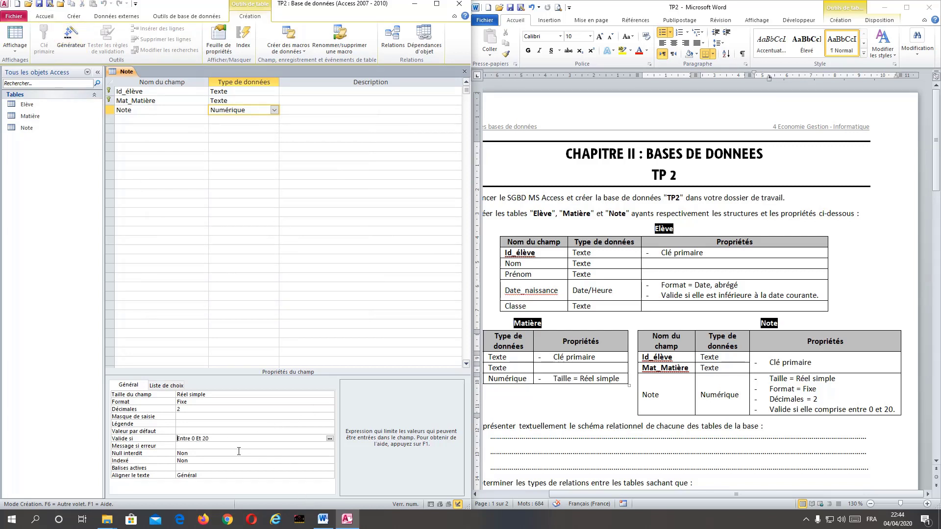
# Step: Clear the Note field's validation rule and begin a new one in the Expression Builder with ">= 0 Et"
pyautogui.moveTo(209, 439); pyautogui.dragTo(168, 437)
pyautogui.press('Delete')
pyautogui.click(330, 439)
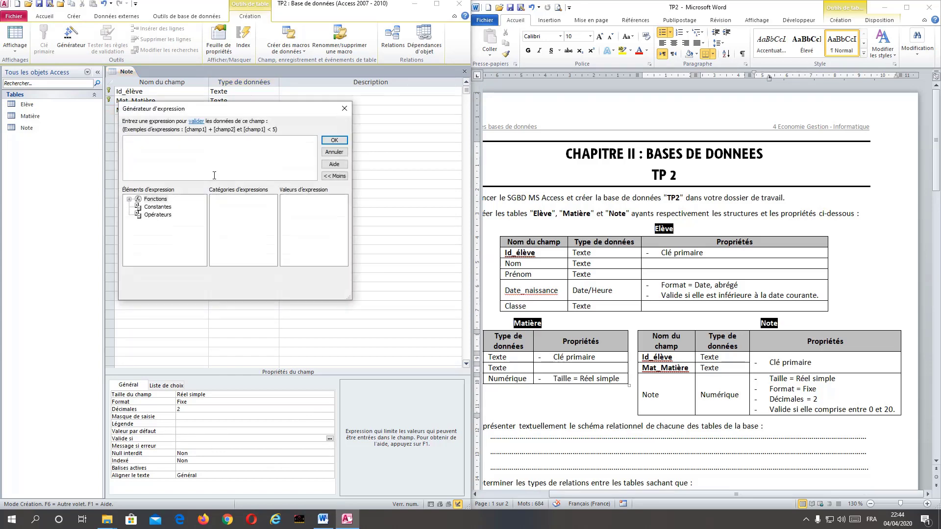
pyautogui.click(153, 216)
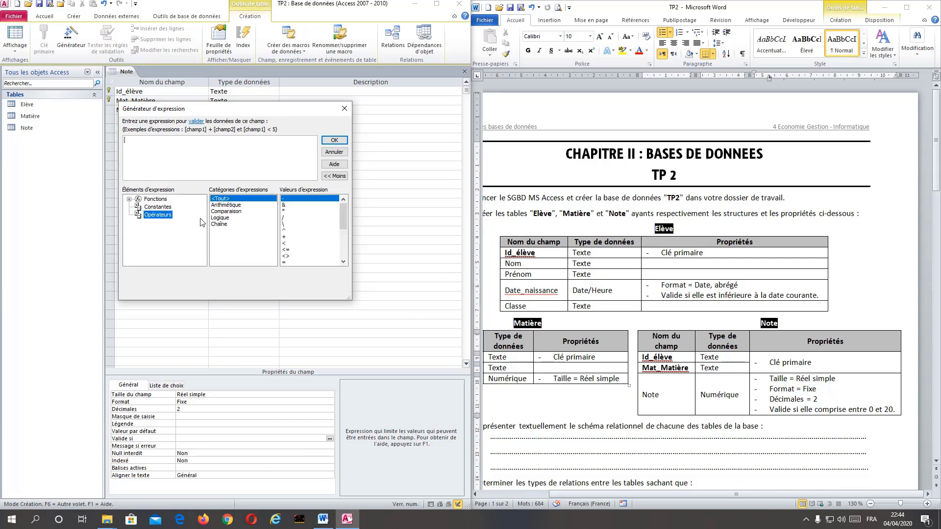
pyautogui.click(226, 212)
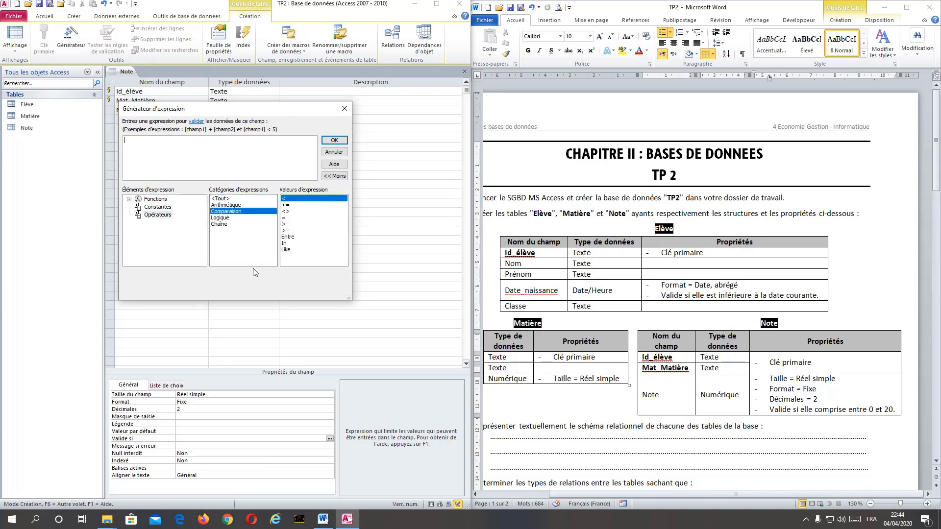
pyautogui.doubleClick(288, 230)
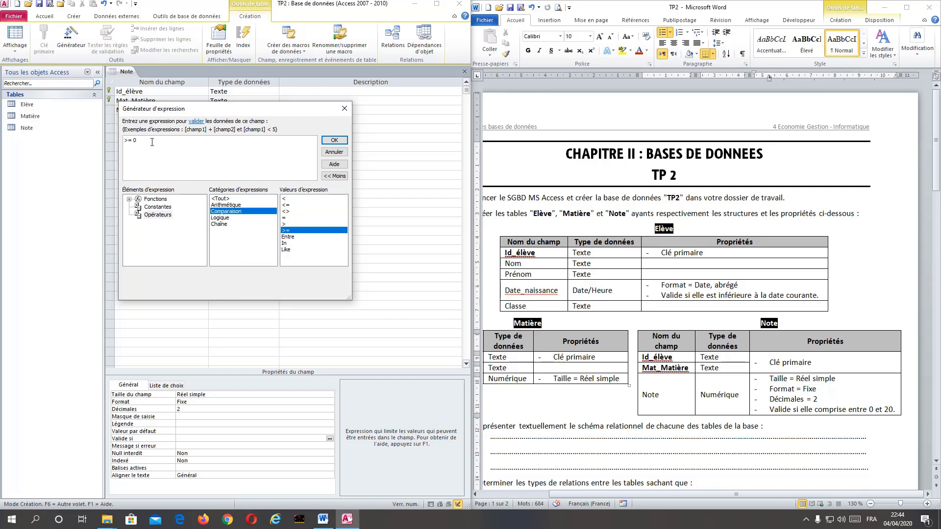
pyautogui.click(220, 218)
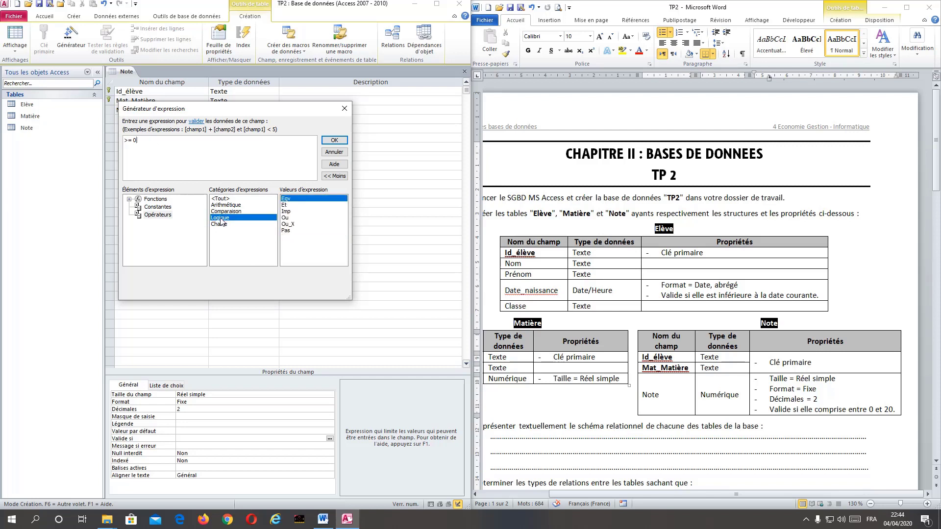
pyautogui.click(286, 206)
pyautogui.doubleClick(285, 206)
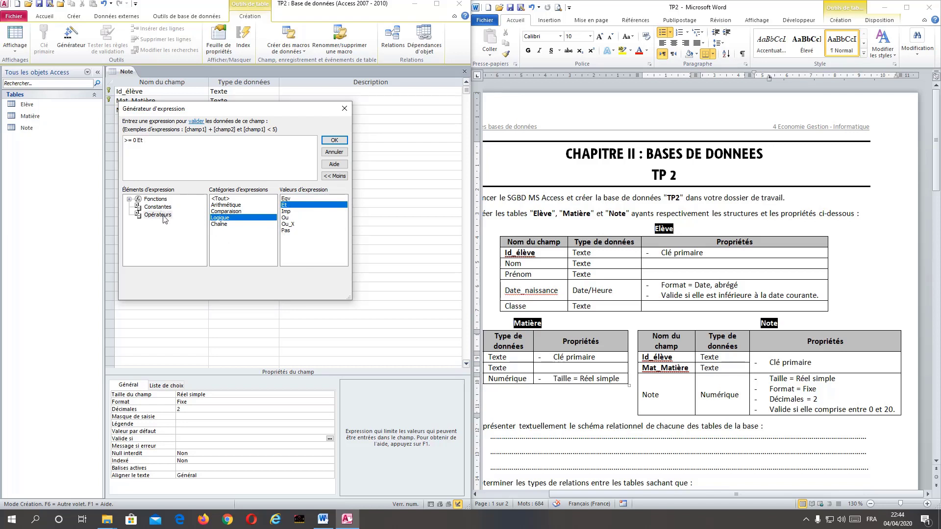
# Step: Complete the expression with "<= 20", removing the placeholder, then apply the validation rule and save the Note table
pyautogui.click(224, 212)
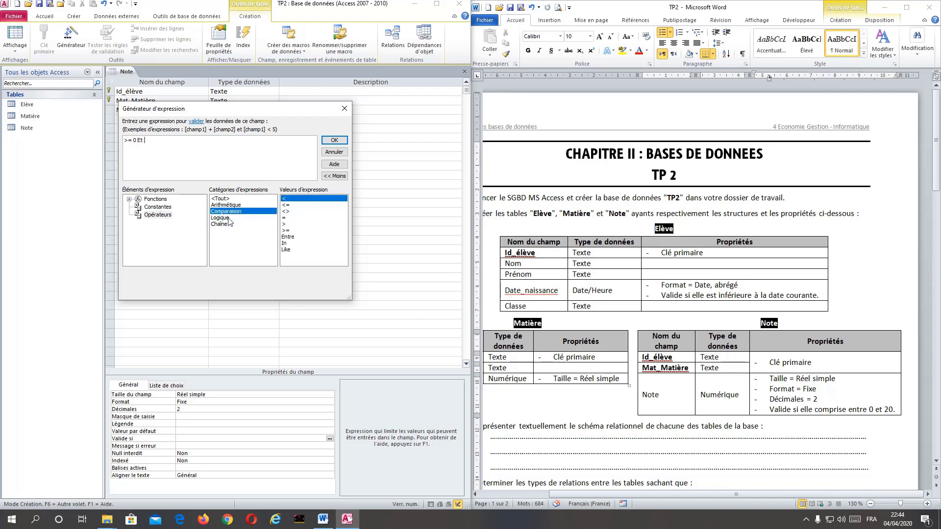
pyautogui.doubleClick(286, 205)
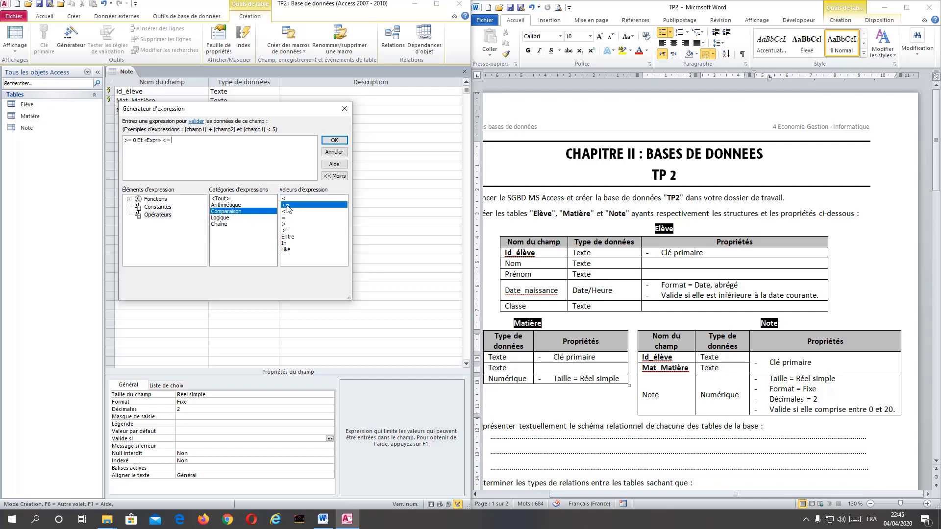
pyautogui.click(149, 140)
pyautogui.press('Delete')
pyautogui.write('20')
pyautogui.click(334, 140)
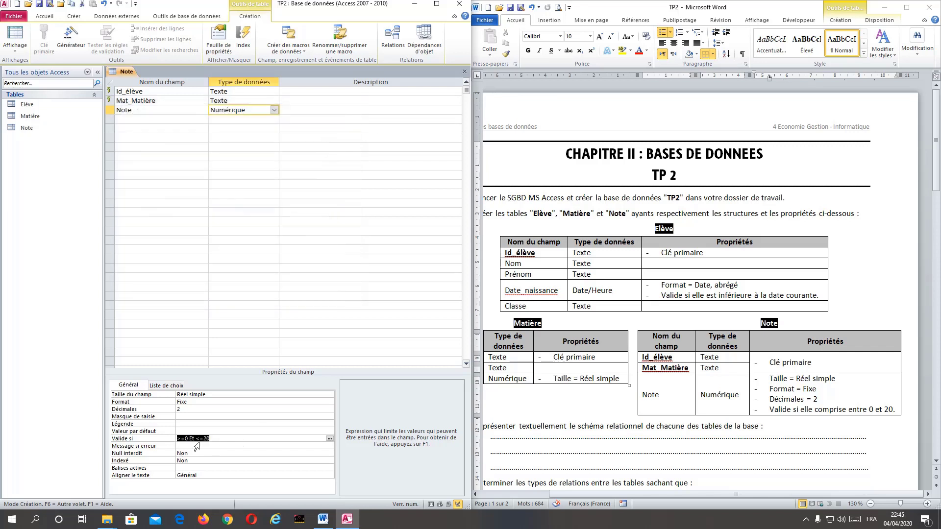
pyautogui.click(39, 5)
# Step: Switch to the Word assignment and consult question 3 on the relational schema of the tables
pyautogui.moveTo(589, 495); pyautogui.dragTo(512, 492)
pyautogui.scroll(-2, 602, 400)
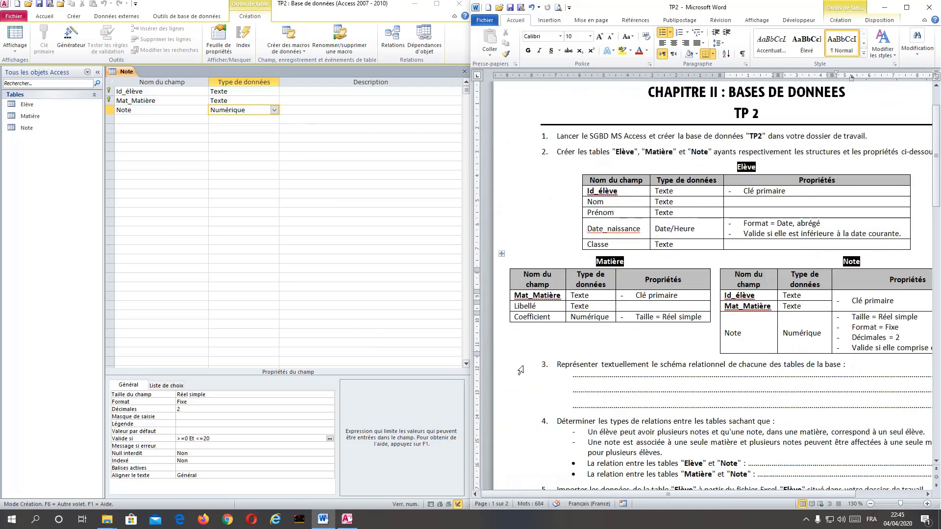